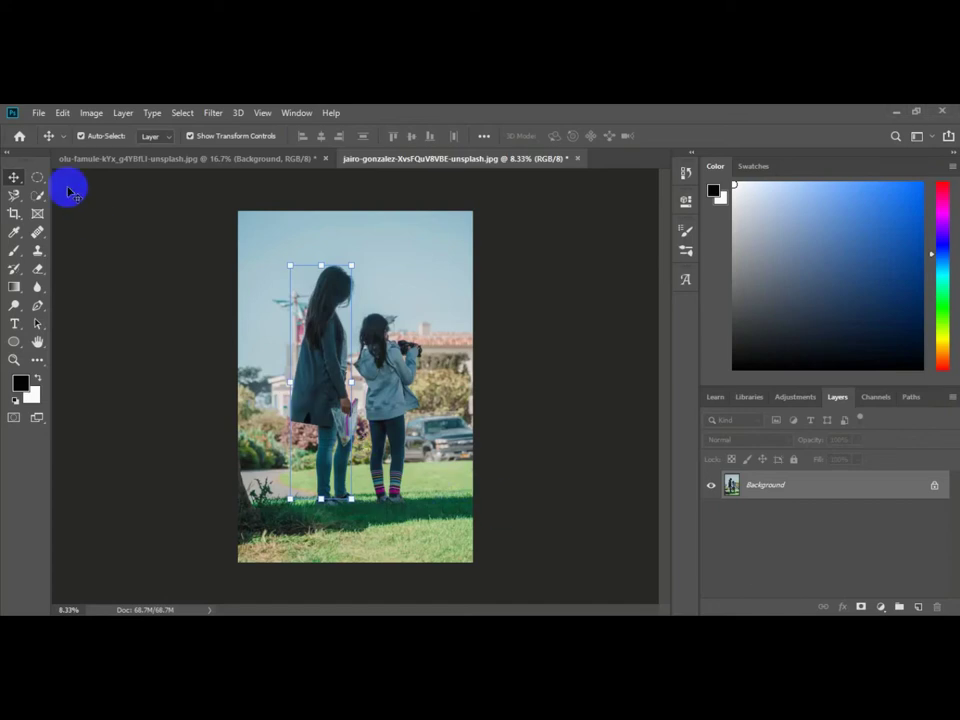
- Choose the Quick Selection tool in Add to selection mode with an 18-pixel brush
left_click(38, 199)
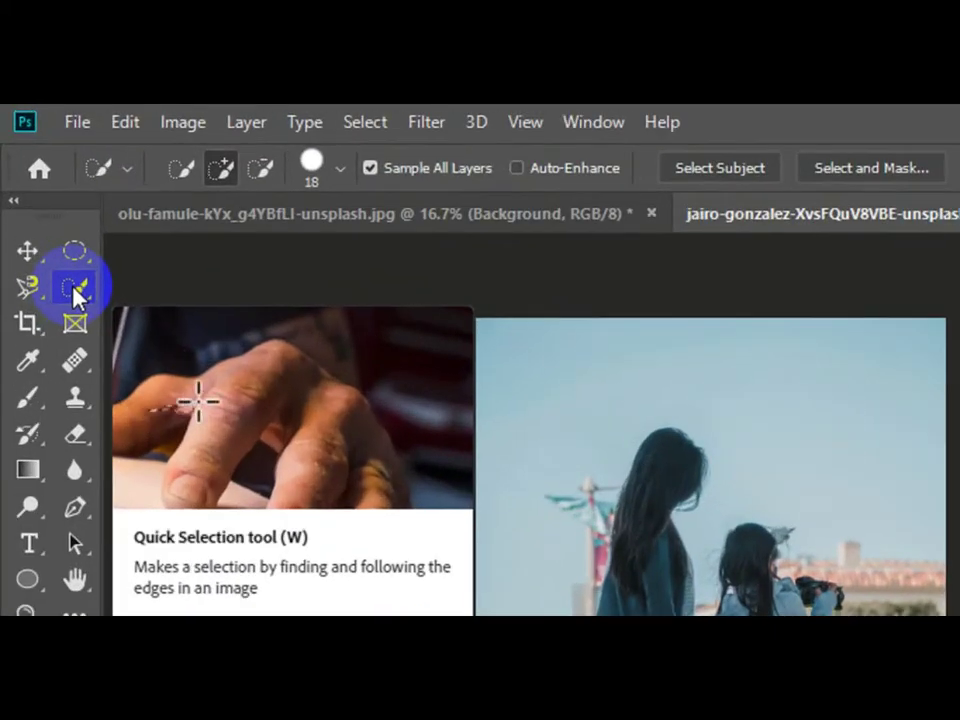
right_click(77, 296)
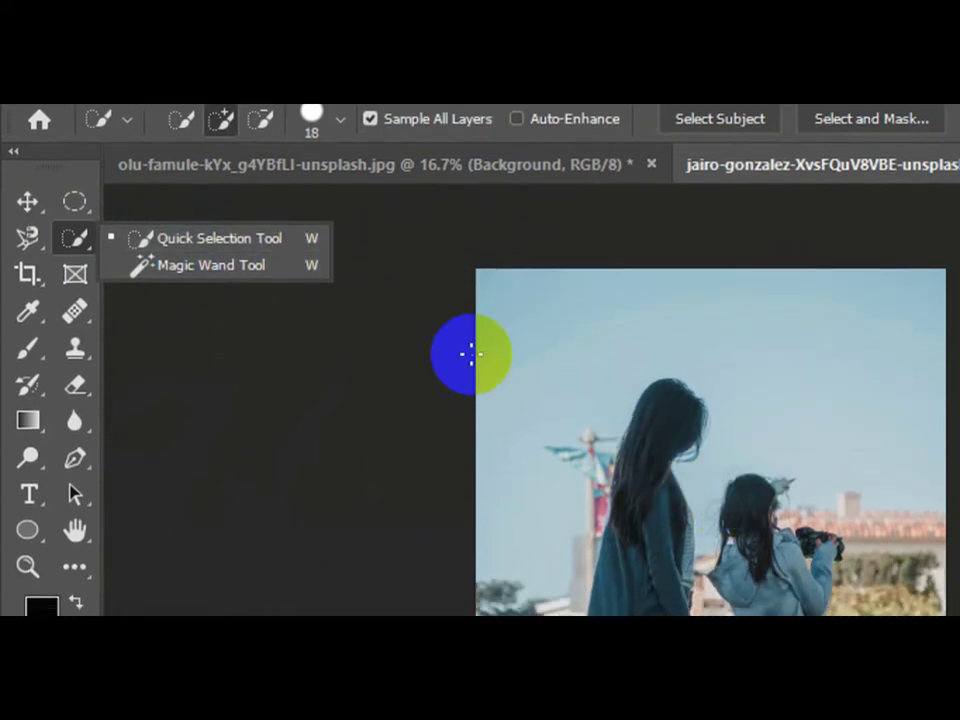
left_click(215, 238)
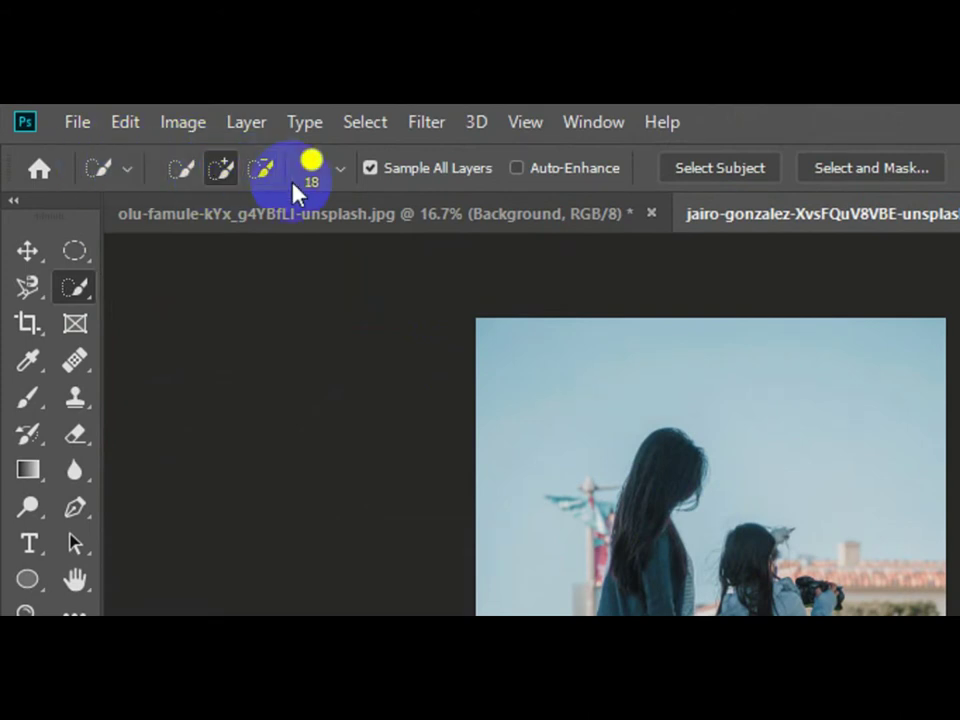
left_click(222, 172)
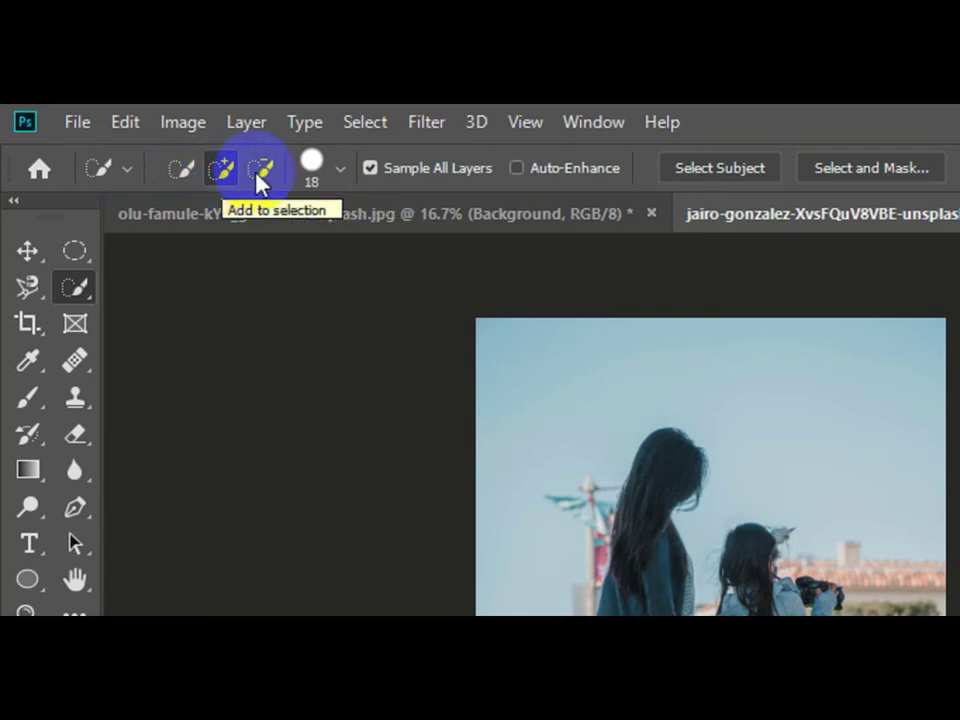
left_click(638, 428)
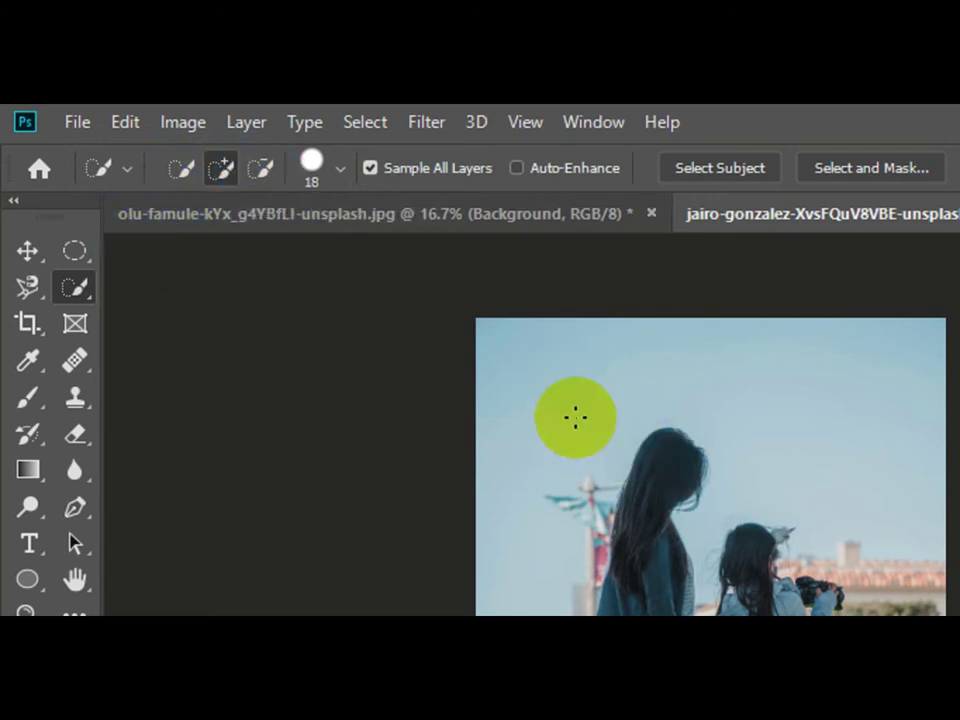
left_click_drag(570, 401, 655, 513)
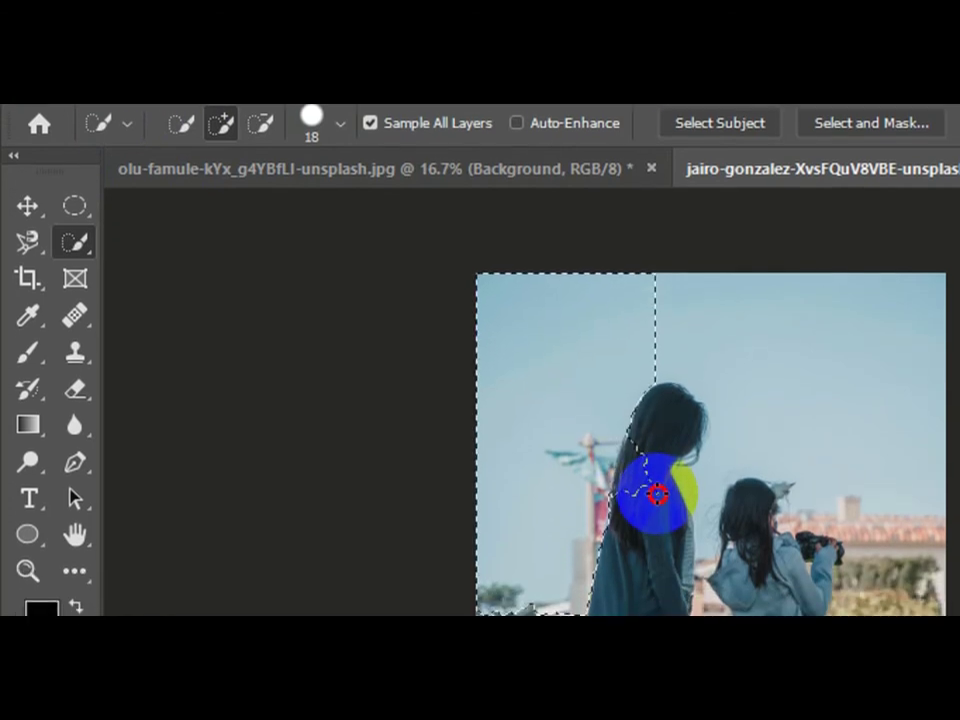
left_click_drag(655, 513, 640, 490)
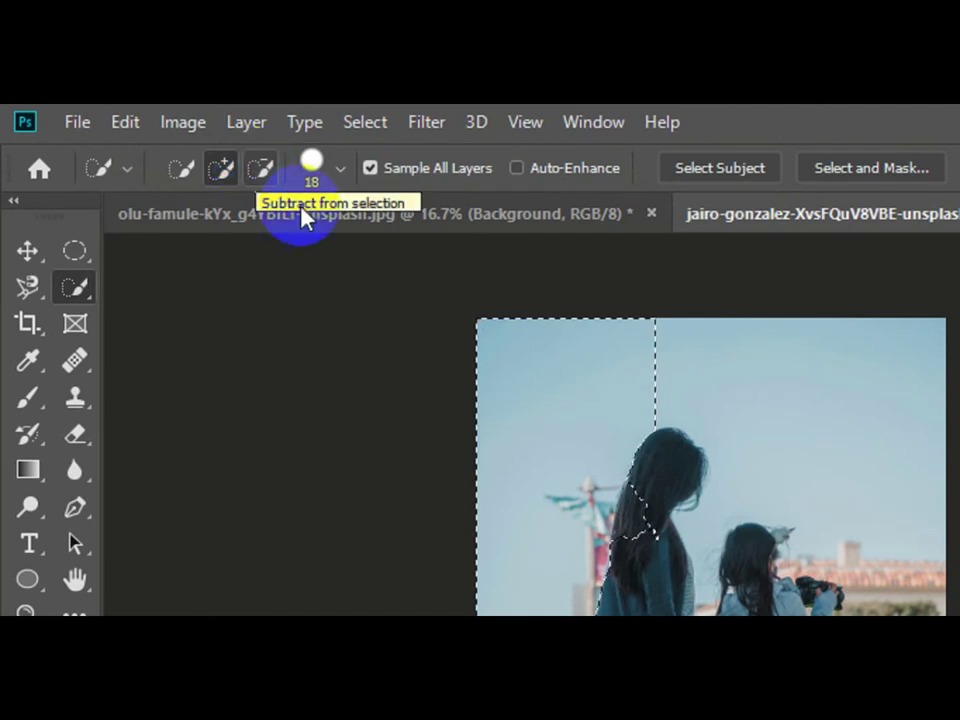
left_click(252, 170)
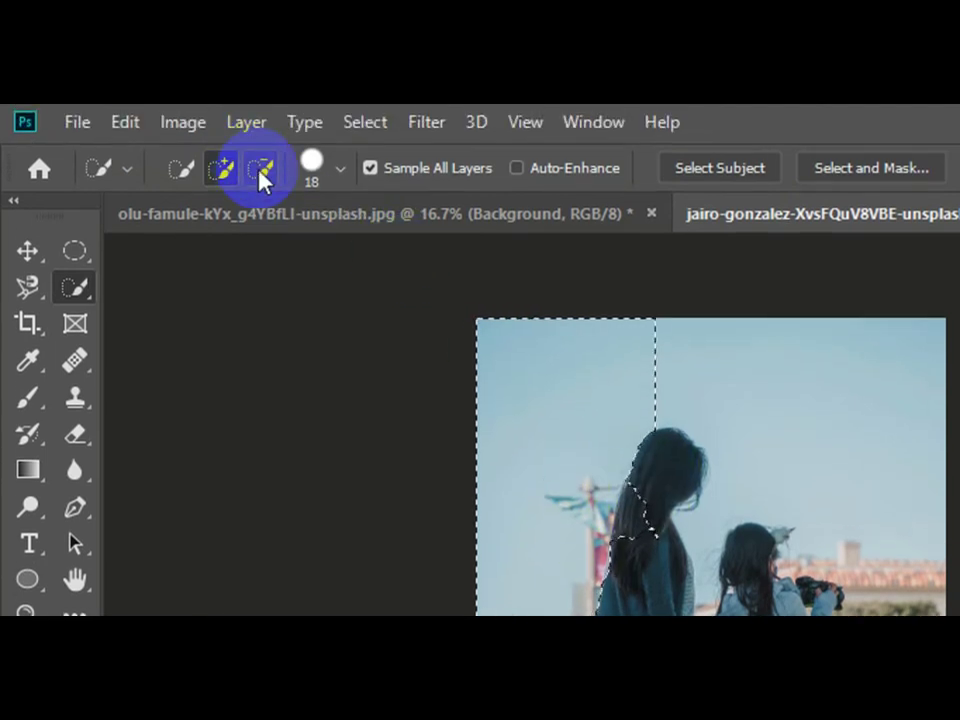
left_click(652, 505)
mouse_move(652, 505)
left_mouse_down()
mouse_move(625, 497)
mouse_move(640, 405)
left_mouse_up()
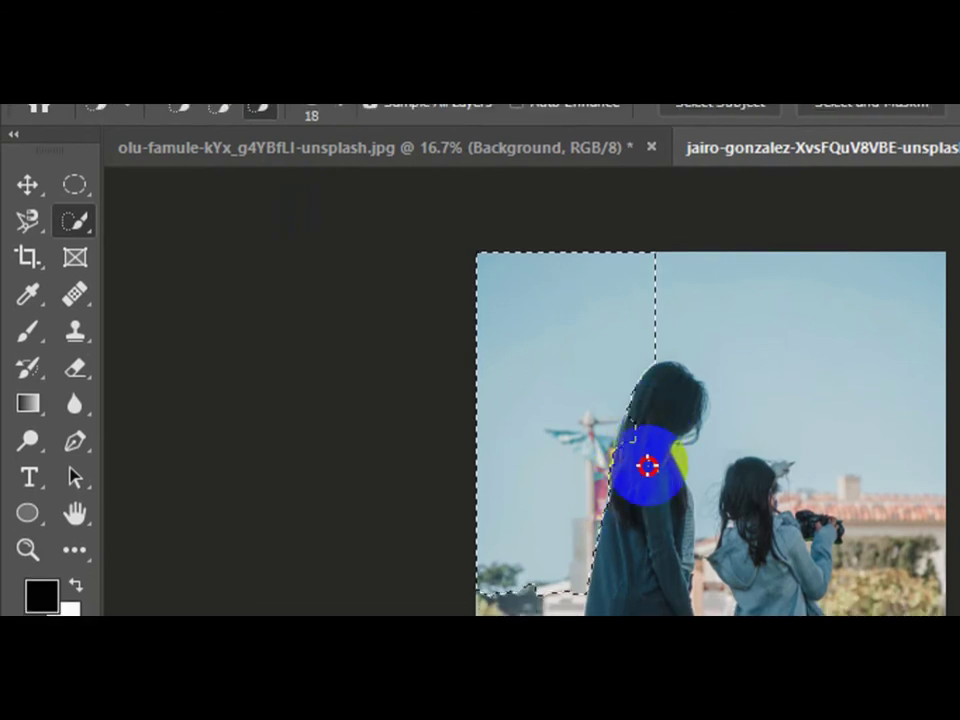
left_click_drag(629, 317, 628, 418)
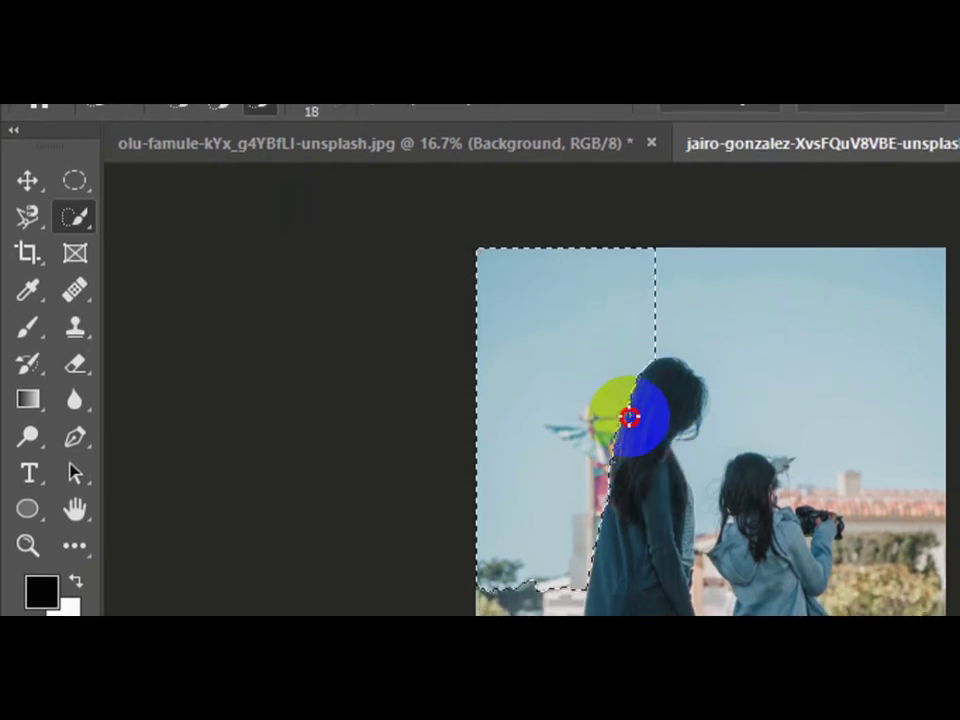
mouse_move(630, 306)
left_mouse_down()
mouse_move(671, 336)
mouse_move(650, 262)
mouse_move(664, 375)
mouse_move(651, 282)
left_mouse_up()
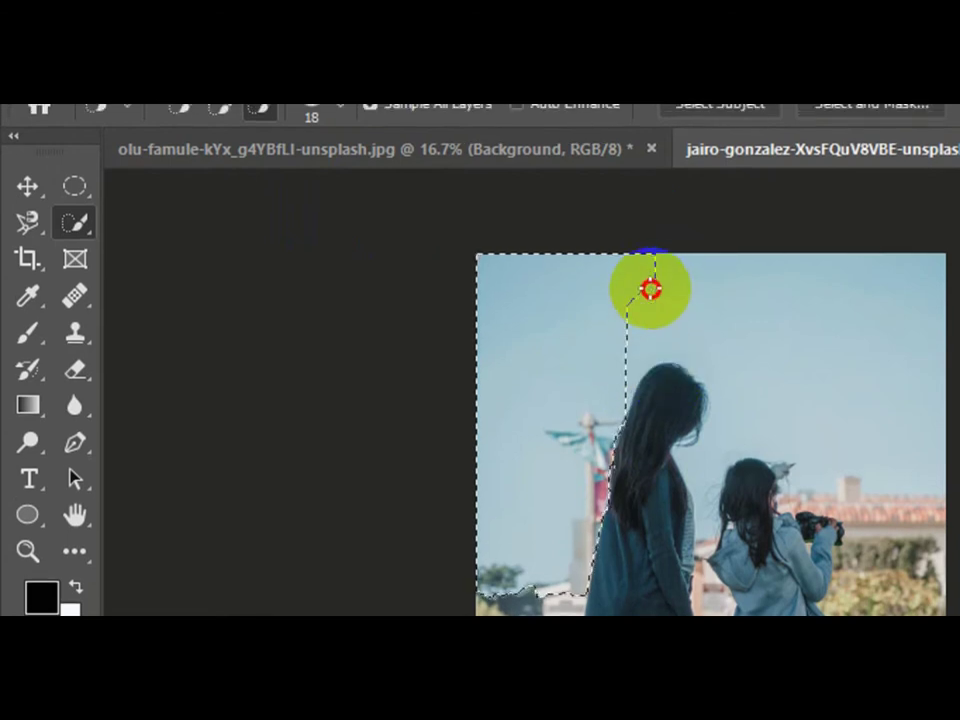
left_click(220, 170)
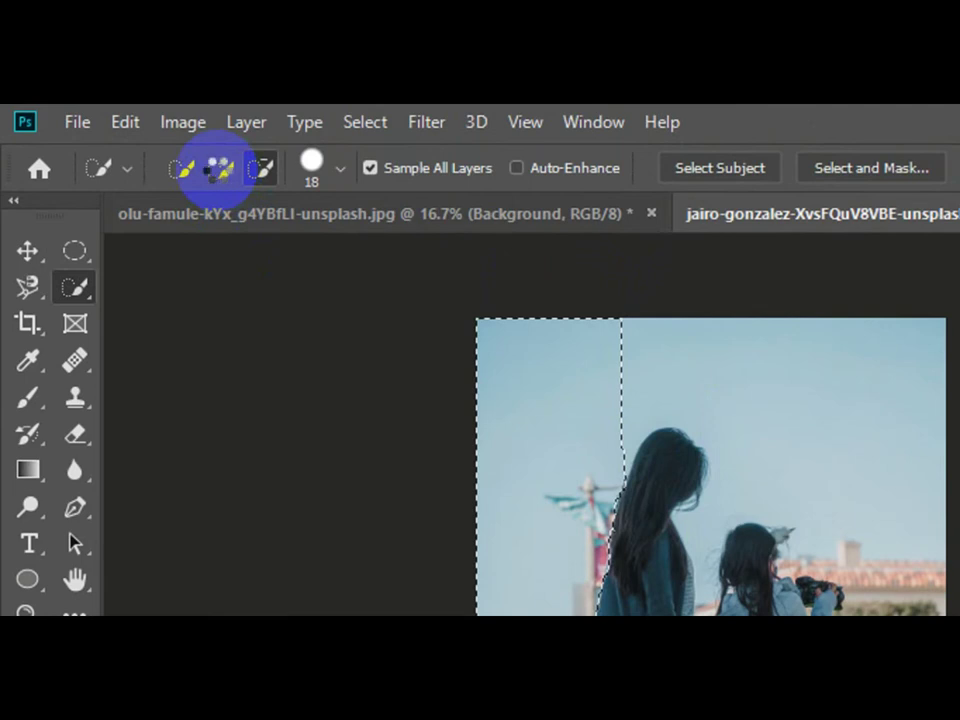
left_click(221, 172)
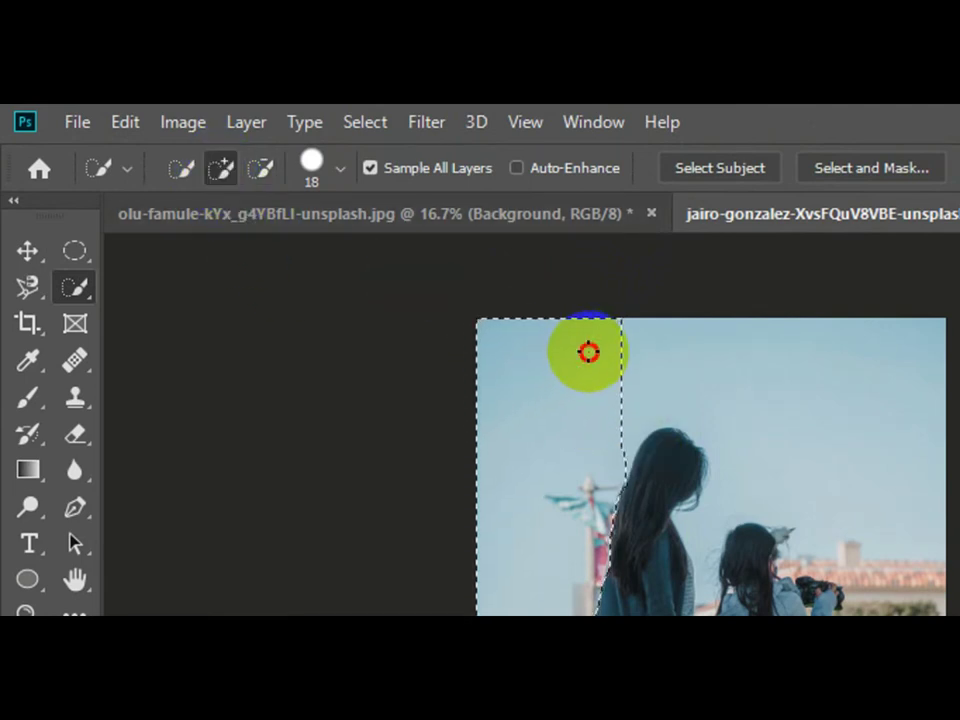
left_click_drag(588, 352, 682, 530)
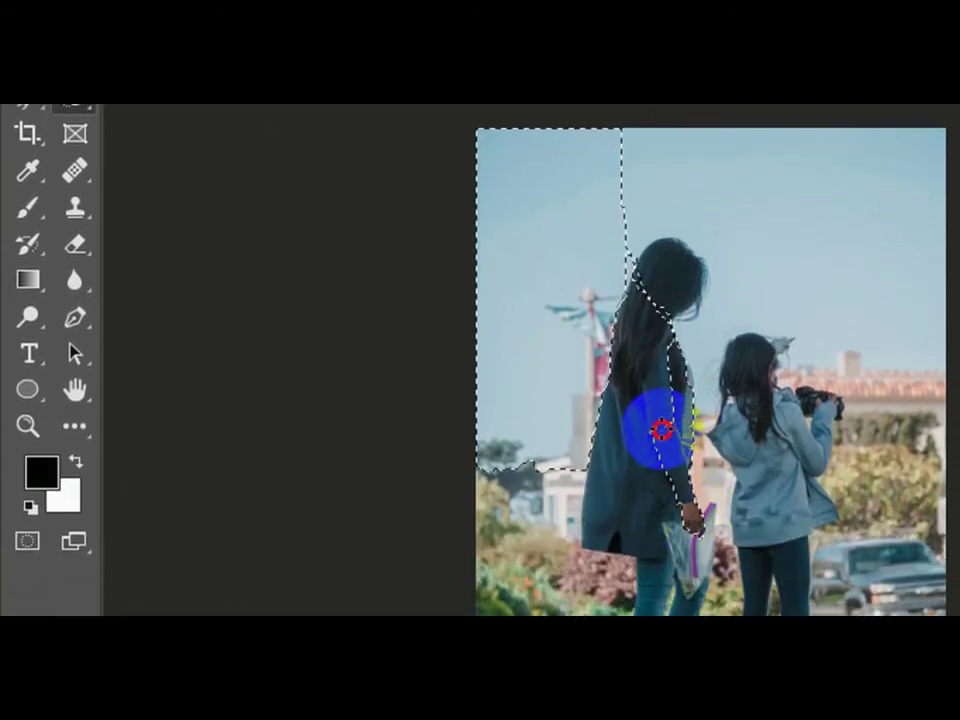
mouse_move(630, 400)
left_mouse_down()
mouse_move(606, 364)
mouse_move(625, 345)
mouse_move(619, 328)
mouse_move(649, 375)
mouse_move(678, 393)
left_mouse_up()
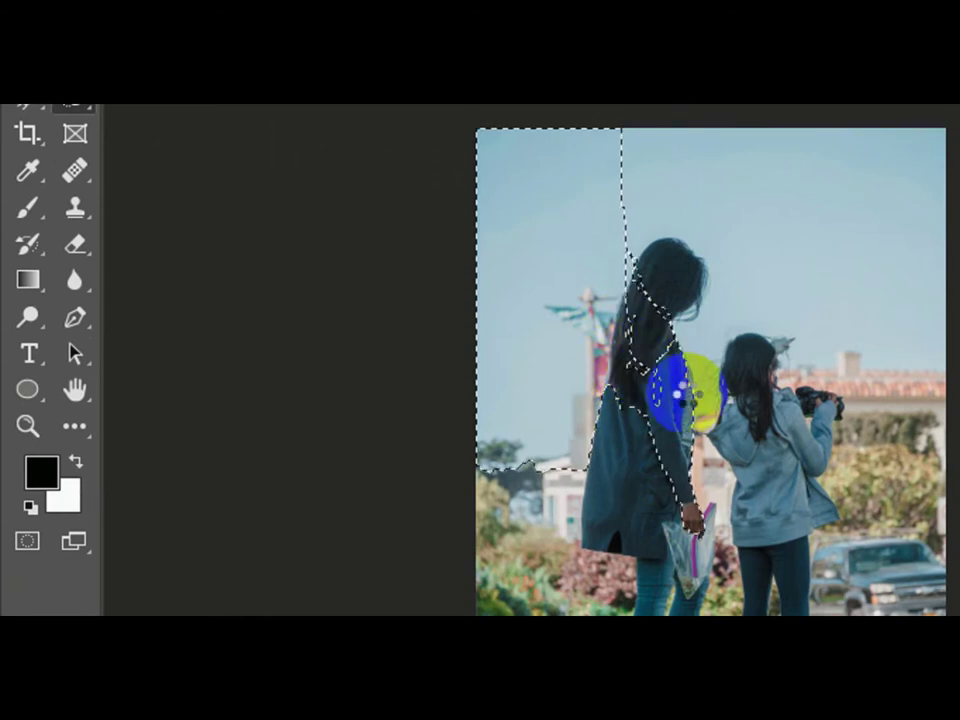
key("ctrl+z")
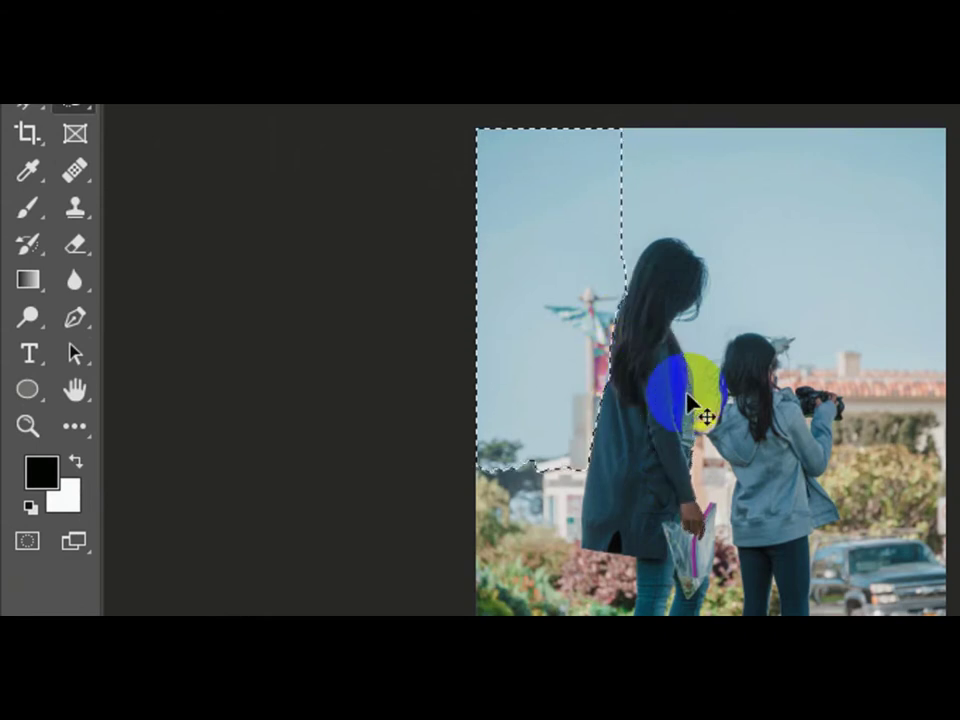
key("ctrl+z")
key("ctrl+z")
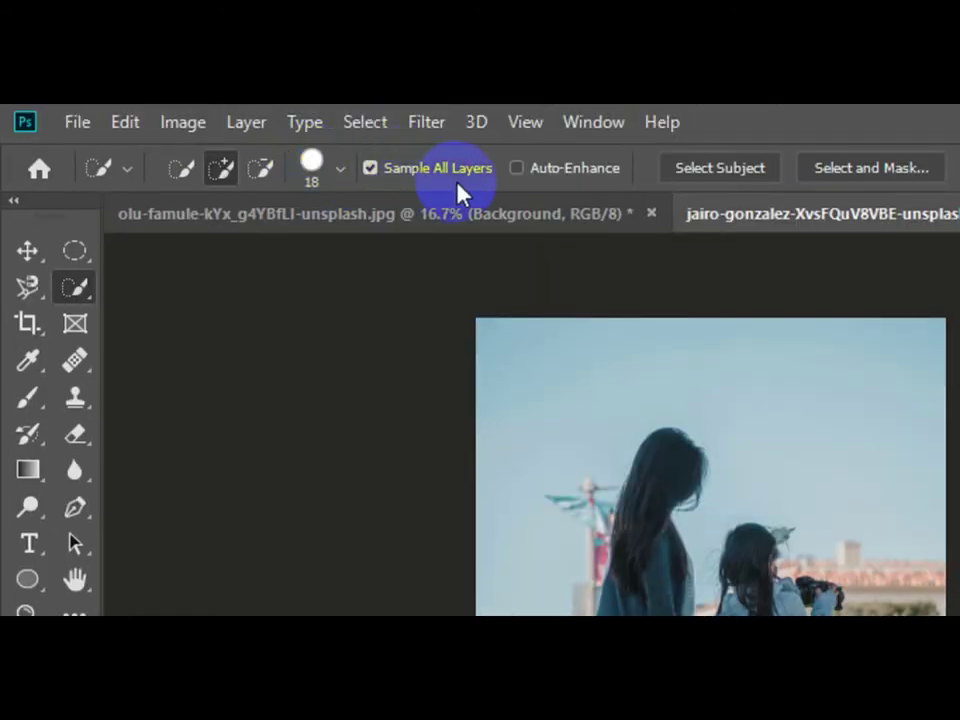
left_click(516, 168)
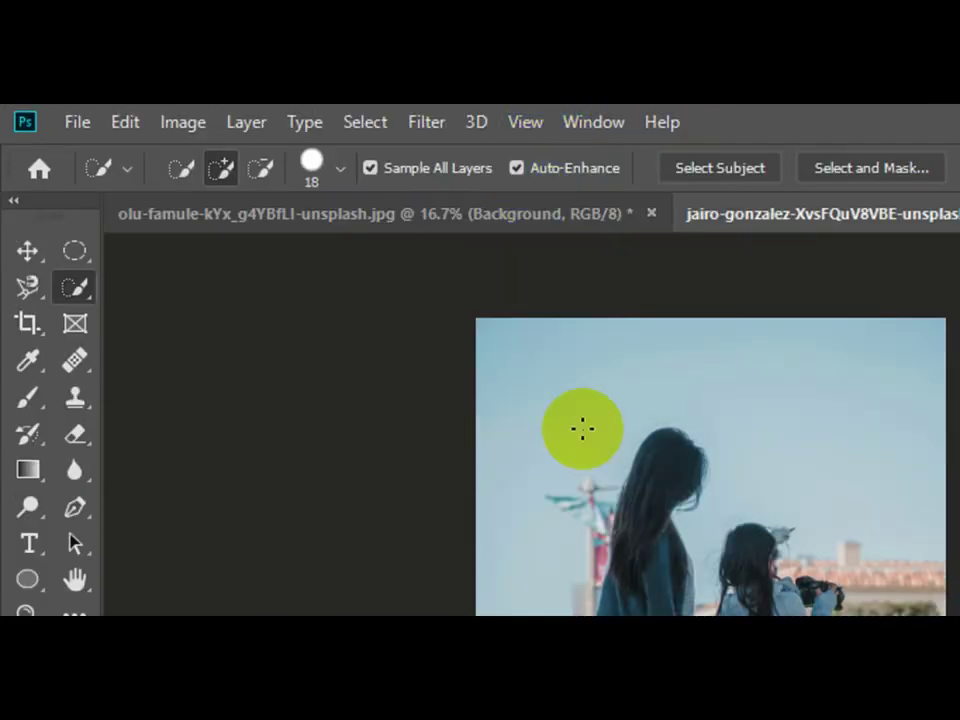
left_click(80, 172)
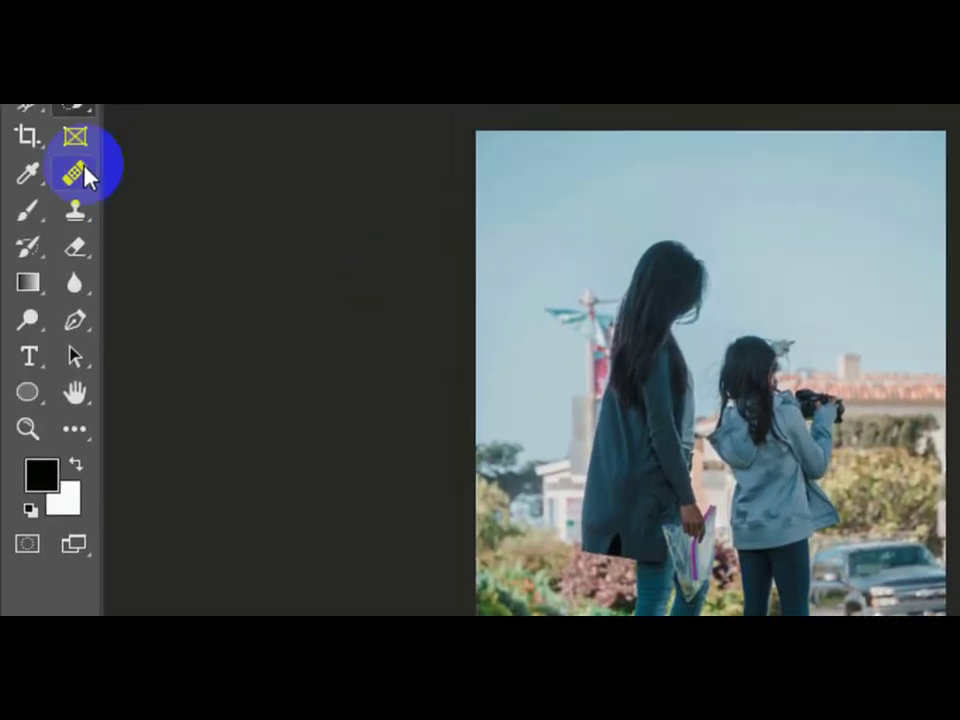
left_click(80, 195)
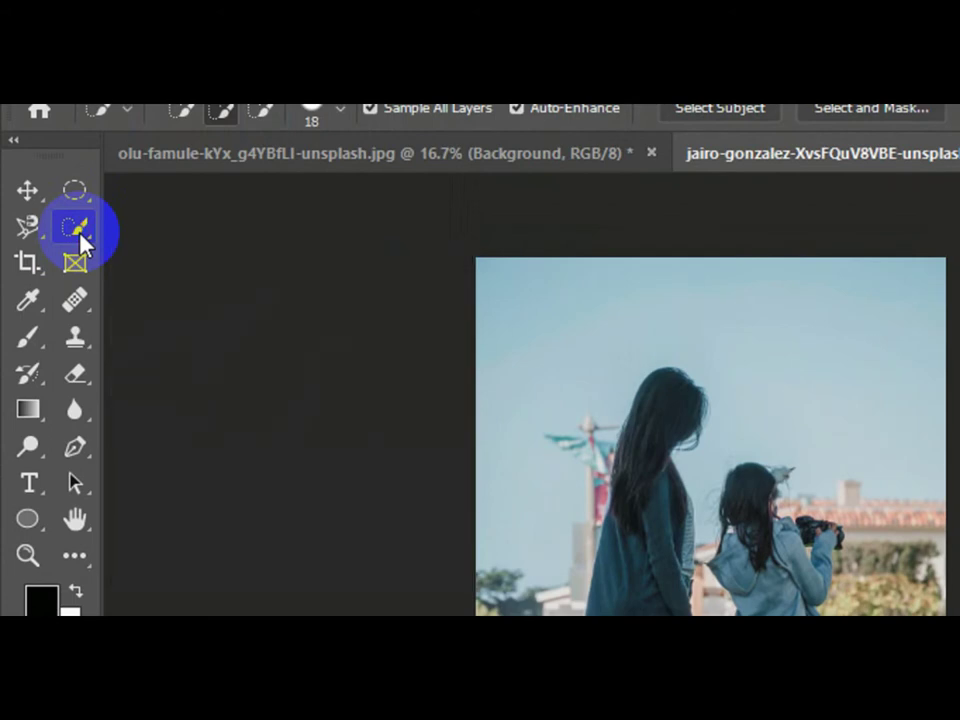
left_click(643, 484)
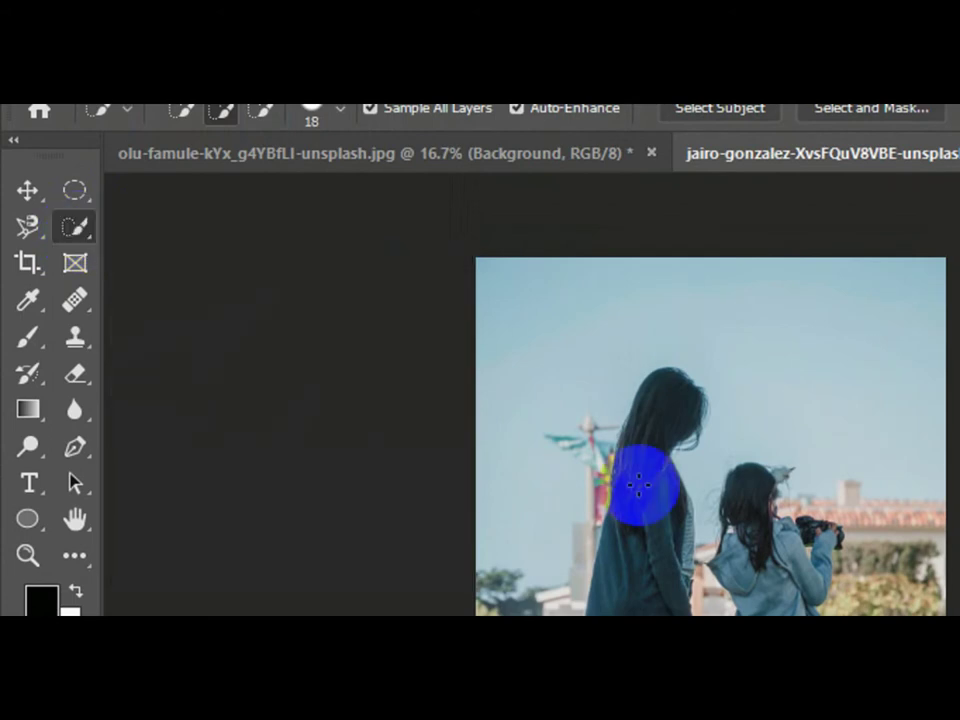
left_click(643, 536)
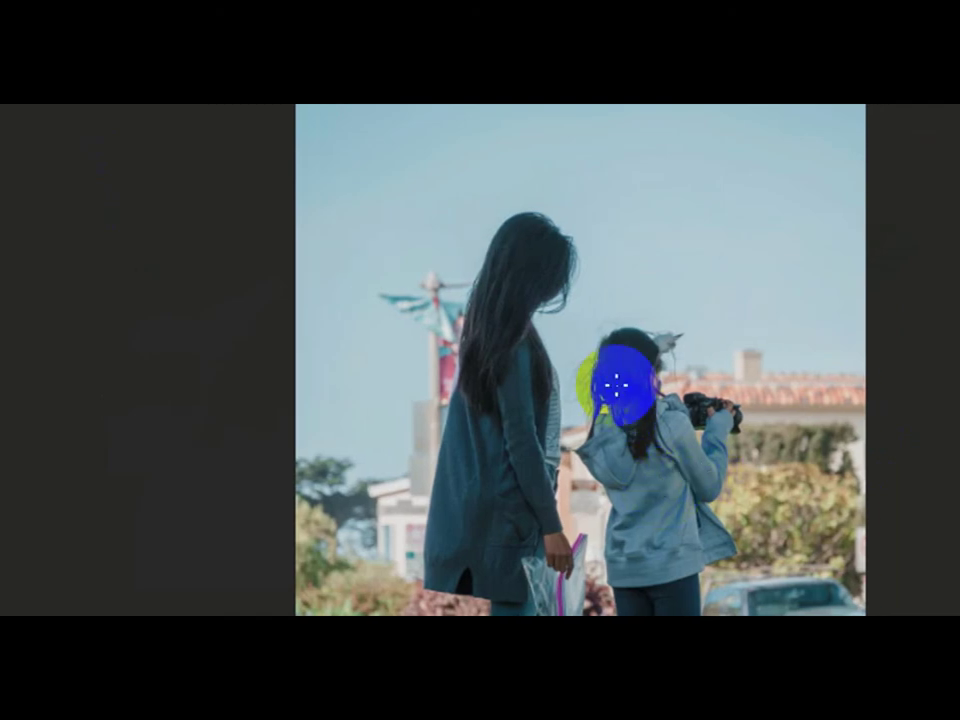
left_click(582, 342)
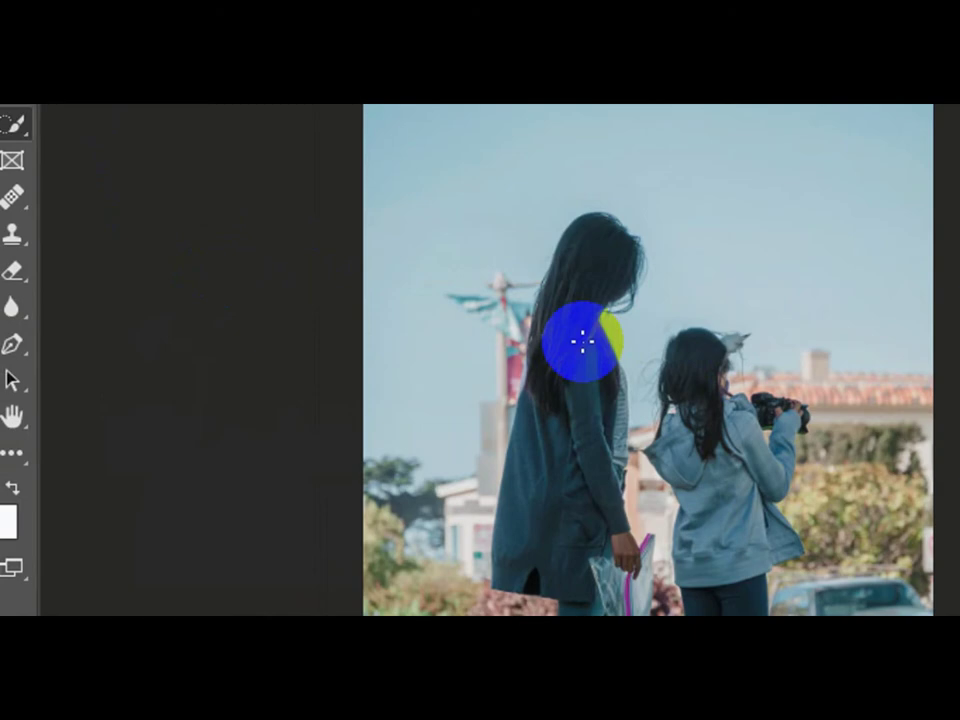
left_click_drag(582, 342, 585, 234)
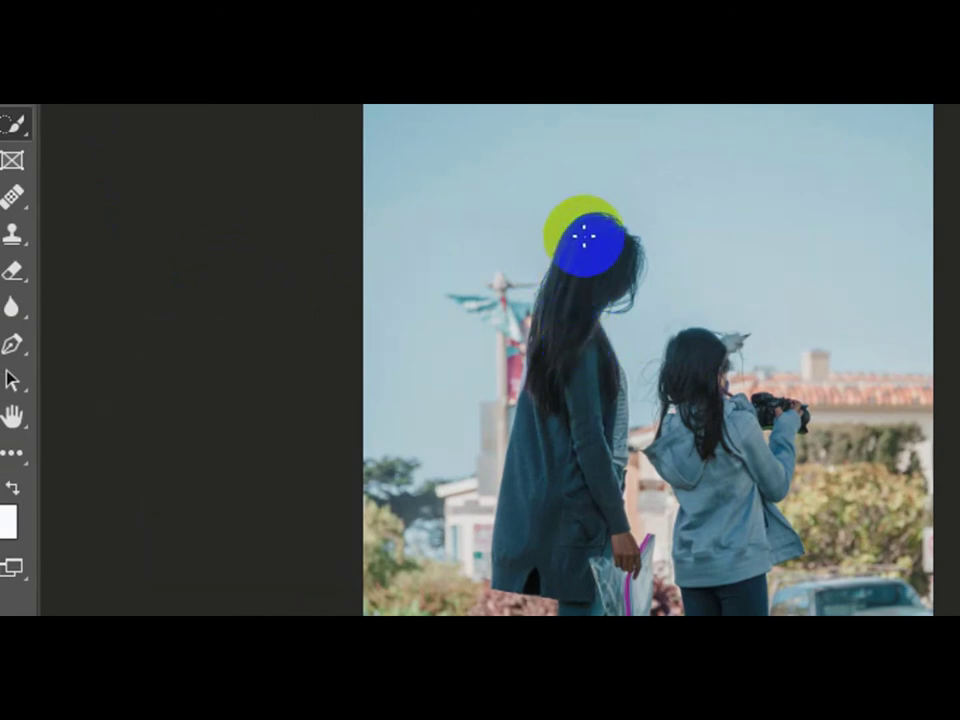
left_click_drag(585, 236, 588, 246)
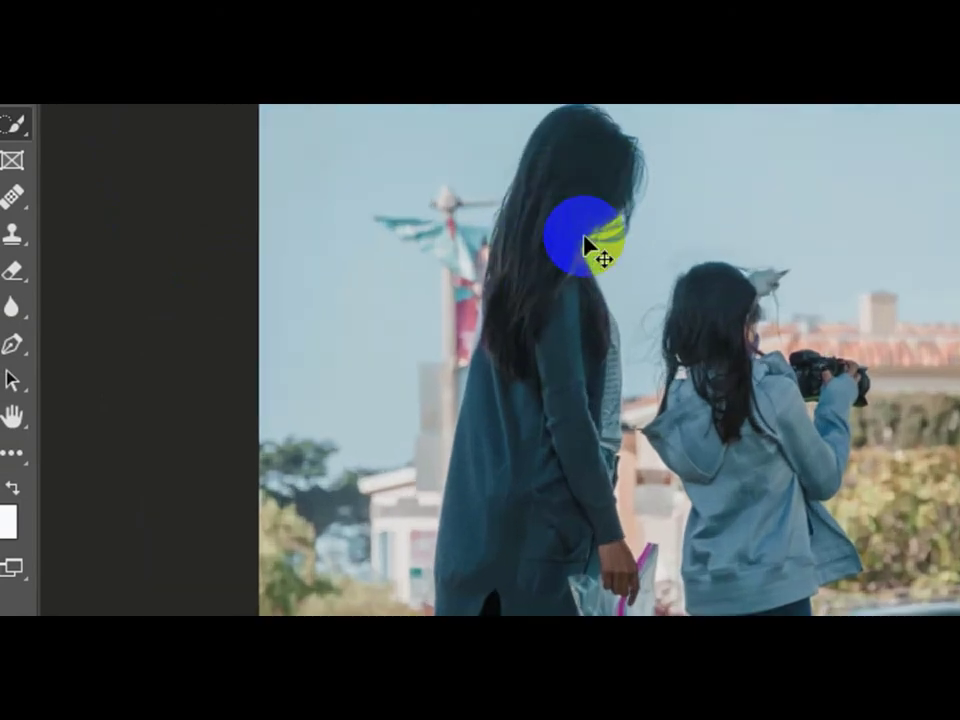
left_click(588, 246, "alt")
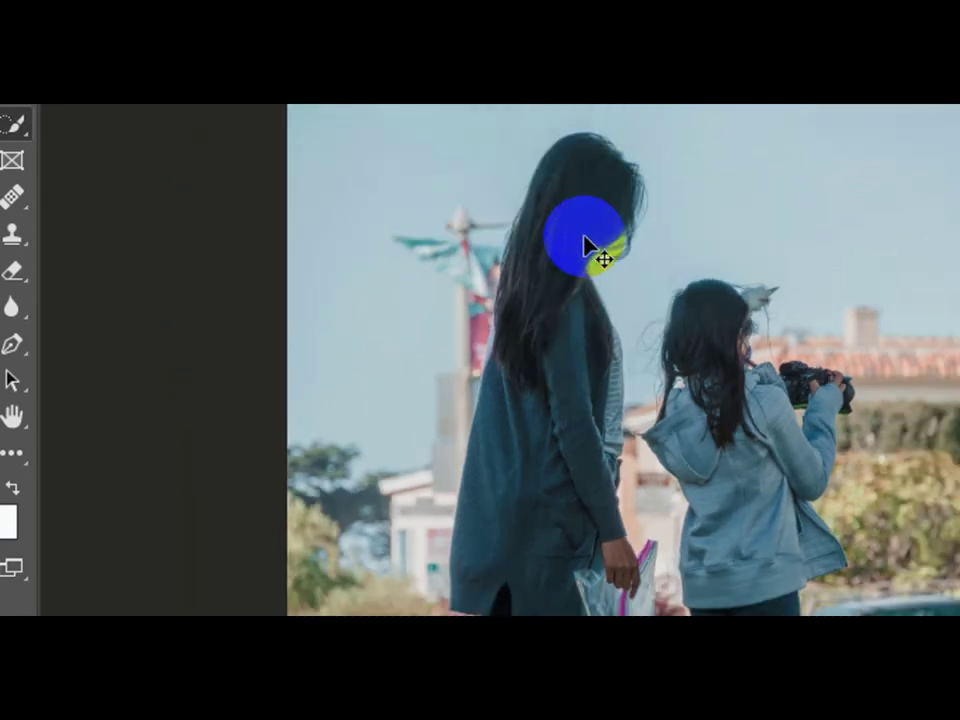
left_click(586, 242, "alt")
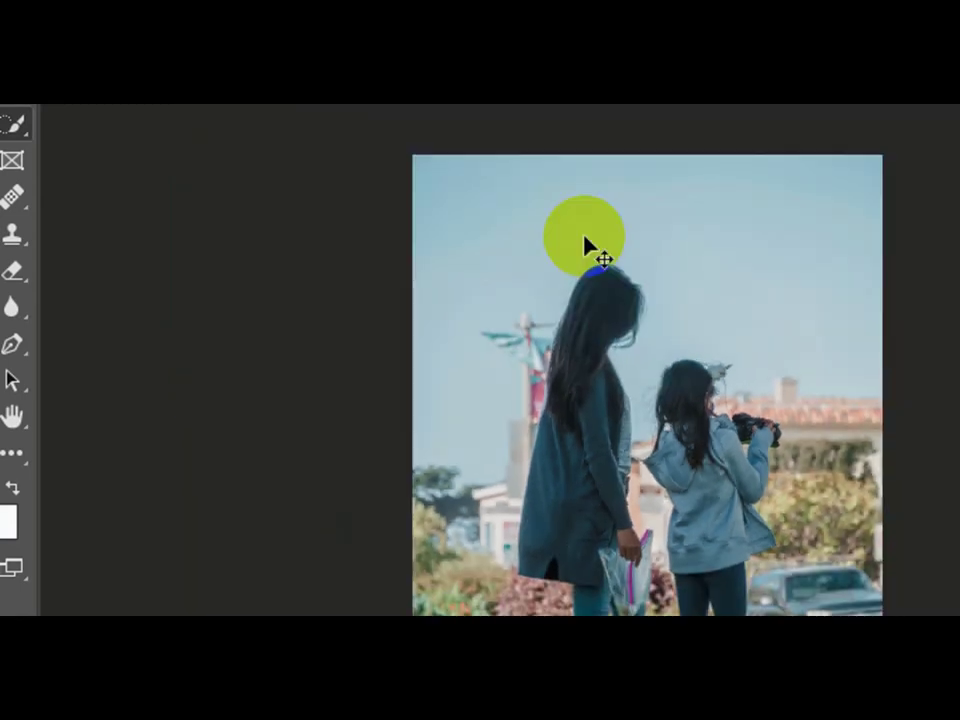
left_click(588, 246)
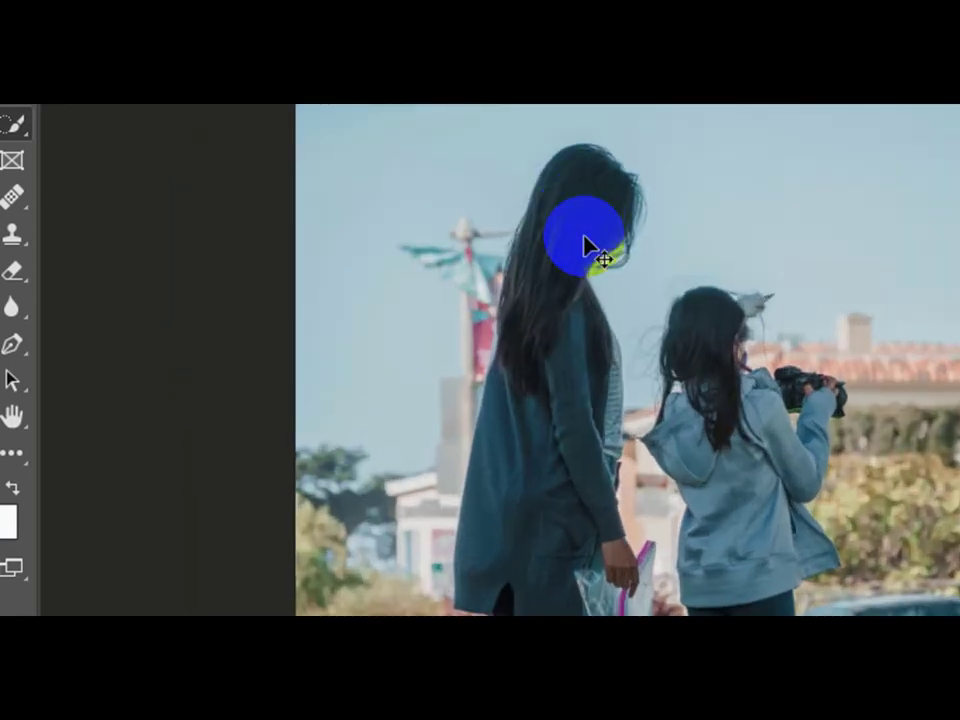
left_click(588, 246, "alt")
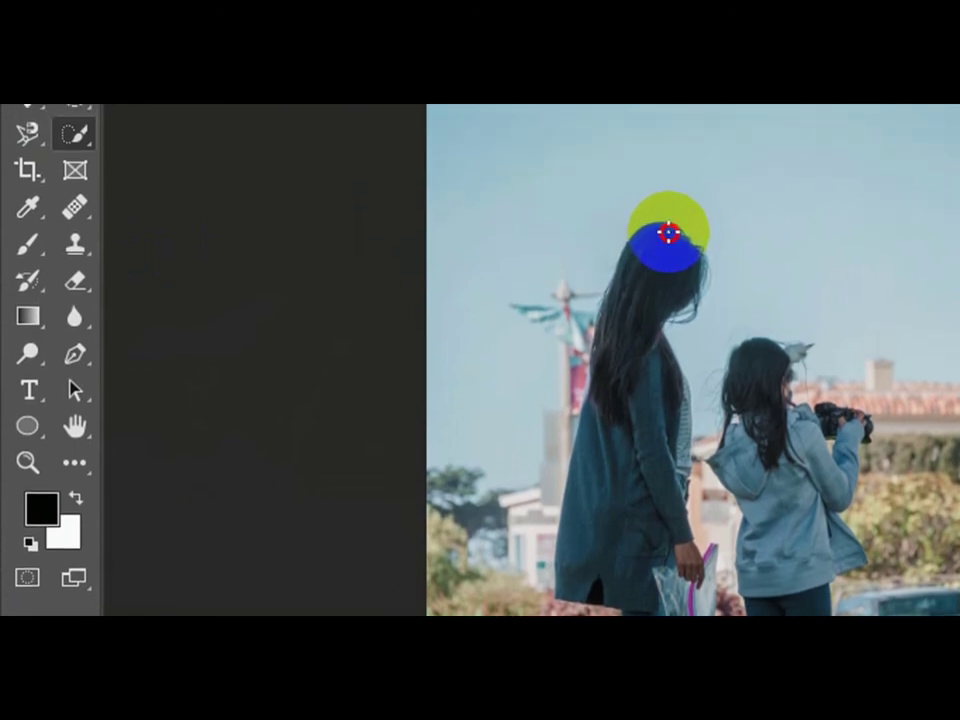
- Quick-select the woman and girl after one restart, then bring up Select > Modify > Feather
mouse_move(668, 233)
left_mouse_down()
mouse_move(628, 390)
mouse_move(658, 525)
mouse_move(648, 397)
left_mouse_up()
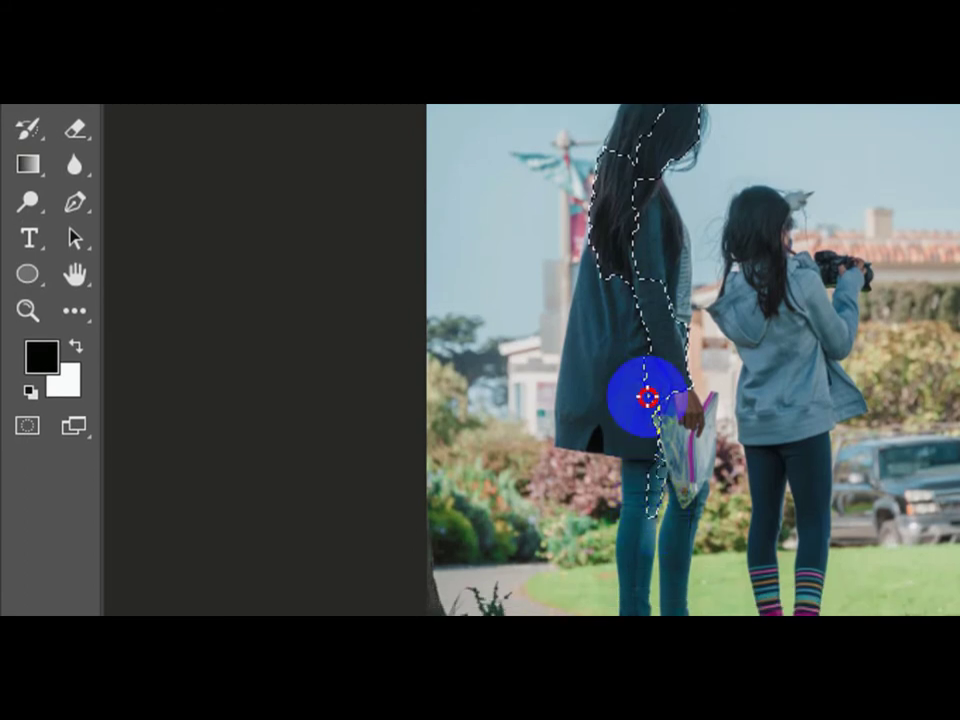
mouse_move(656, 315)
left_mouse_down()
mouse_move(628, 251)
mouse_move(632, 193)
mouse_move(640, 232)
left_mouse_up()
key("ctrl+d")
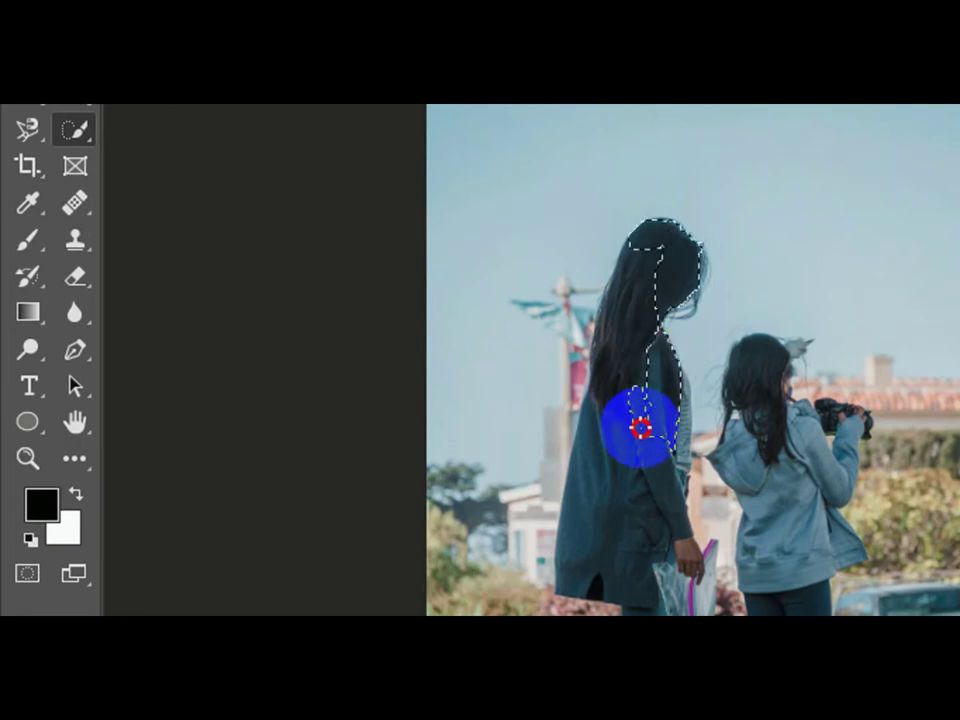
mouse_move(640, 429)
left_mouse_down()
mouse_move(615, 514)
mouse_move(613, 488)
left_mouse_up()
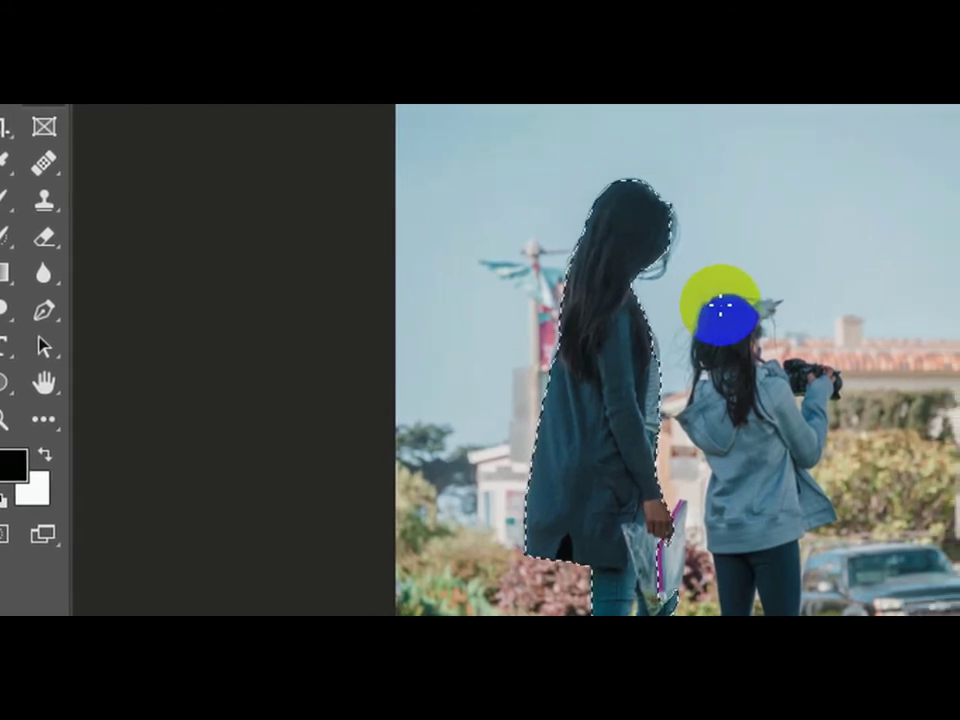
mouse_move(724, 302)
left_mouse_down()
mouse_move(722, 519)
mouse_move(721, 504)
mouse_move(729, 514)
mouse_move(718, 525)
mouse_move(721, 374)
left_mouse_up()
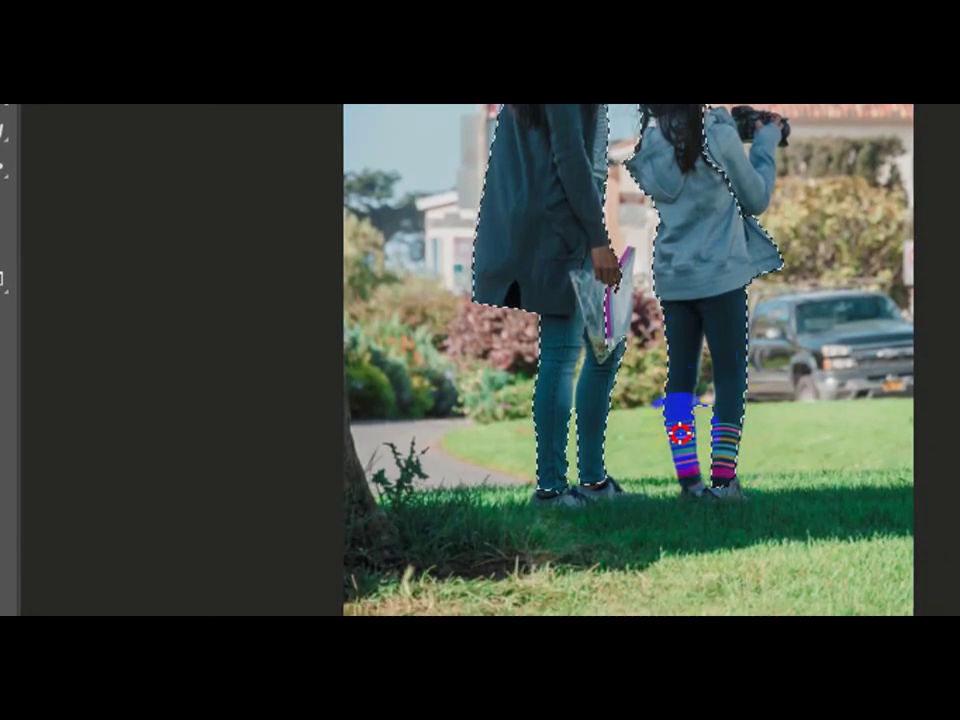
mouse_move(686, 460)
left_mouse_down()
mouse_move(690, 500)
mouse_move(560, 172)
mouse_move(540, 199)
mouse_move(510, 152)
left_mouse_up()
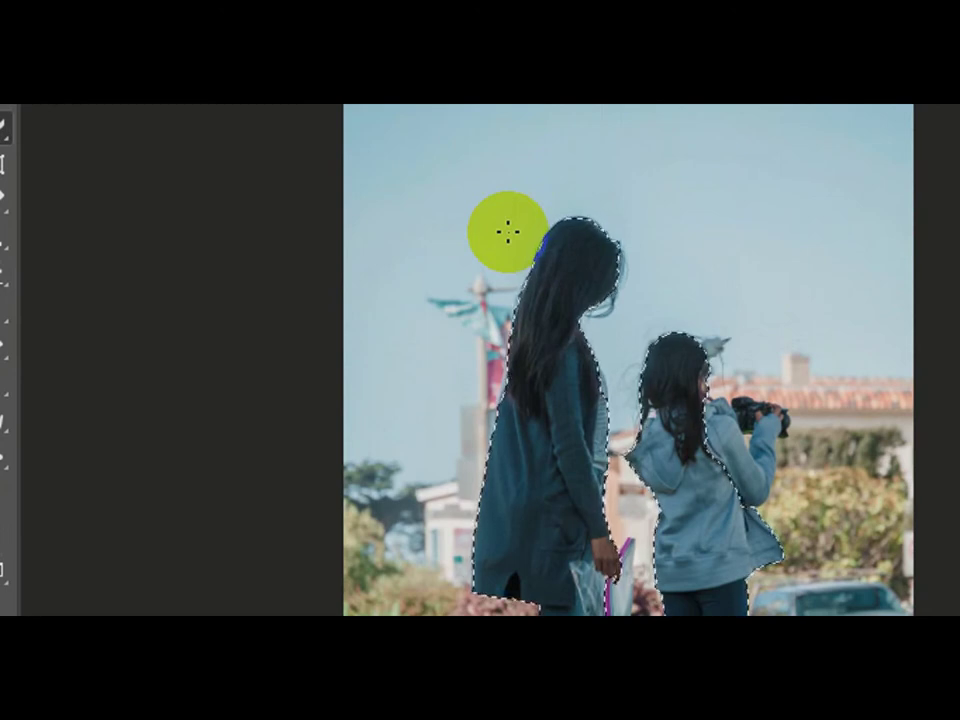
mouse_move(508, 232)
left_mouse_down()
mouse_move(586, 330)
mouse_move(600, 221)
mouse_move(549, 287)
left_mouse_up()
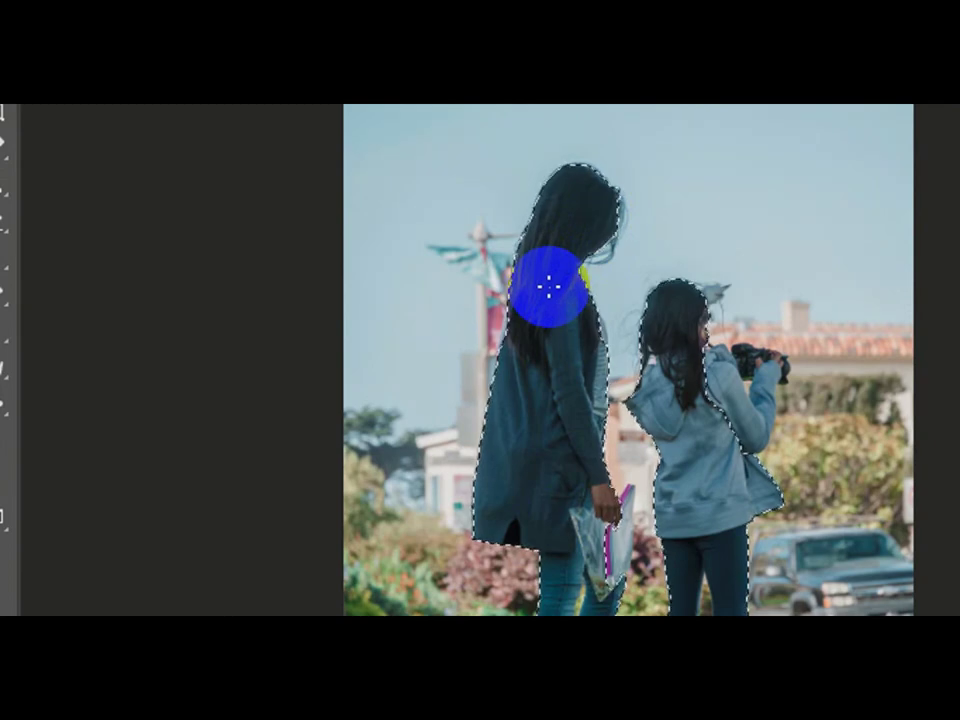
mouse_move(549, 287)
left_mouse_down()
mouse_move(574, 428)
mouse_move(675, 310)
left_mouse_up()
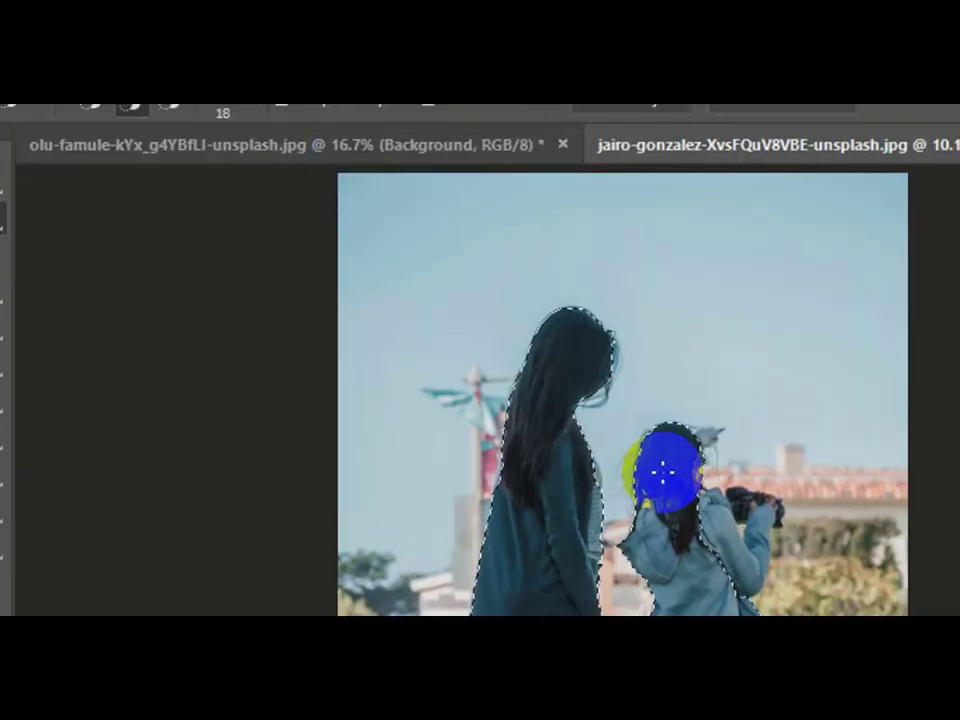
left_click_drag(576, 440, 566, 452)
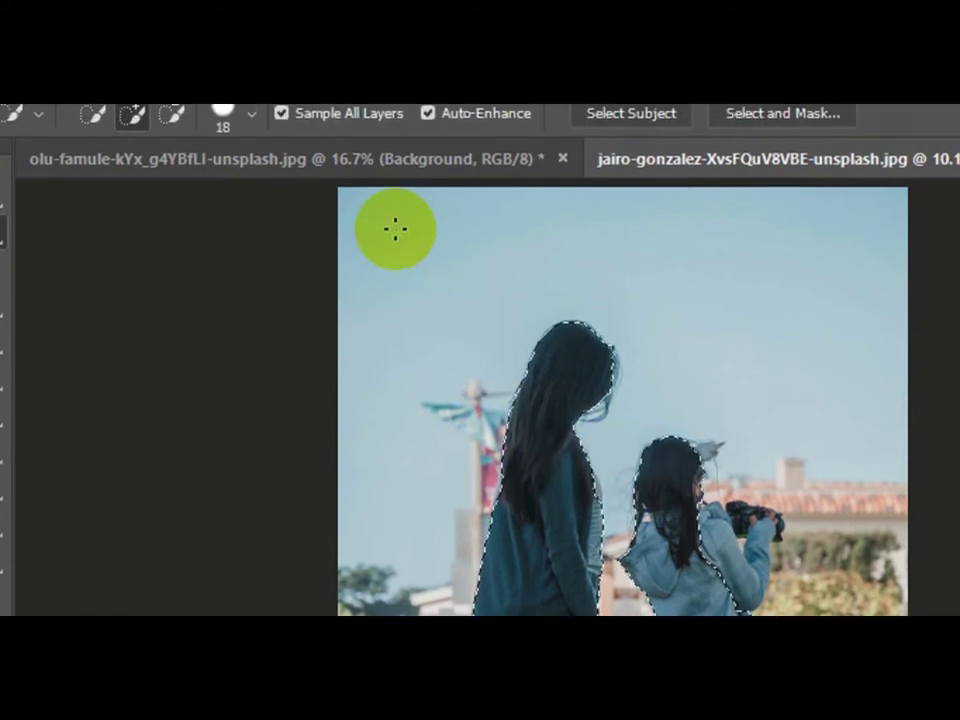
left_click(277, 104)
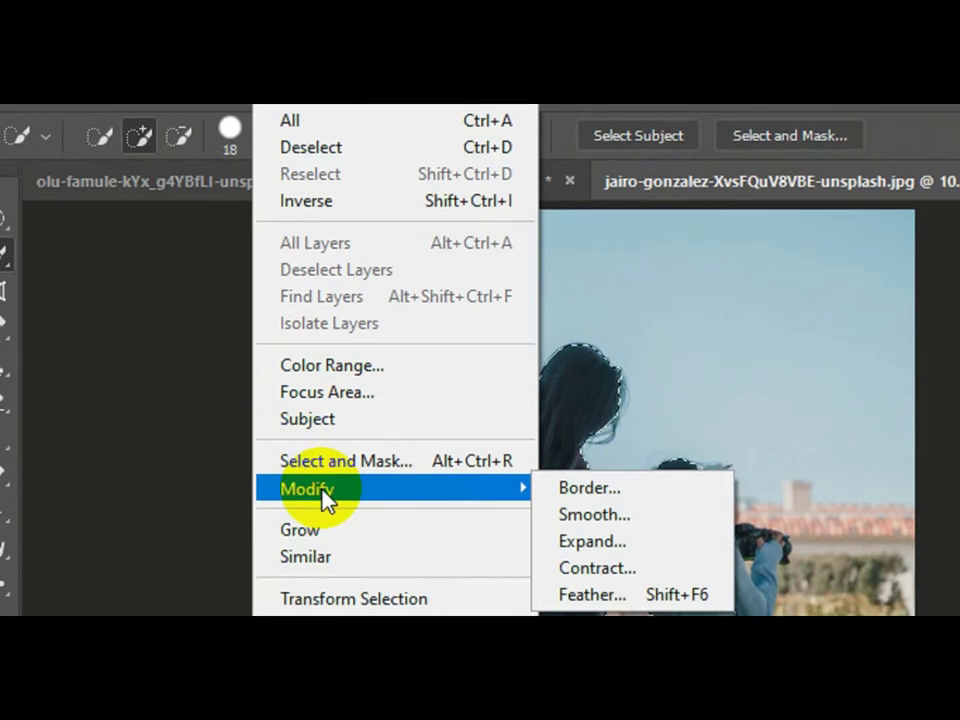
mouse_move(307, 385)
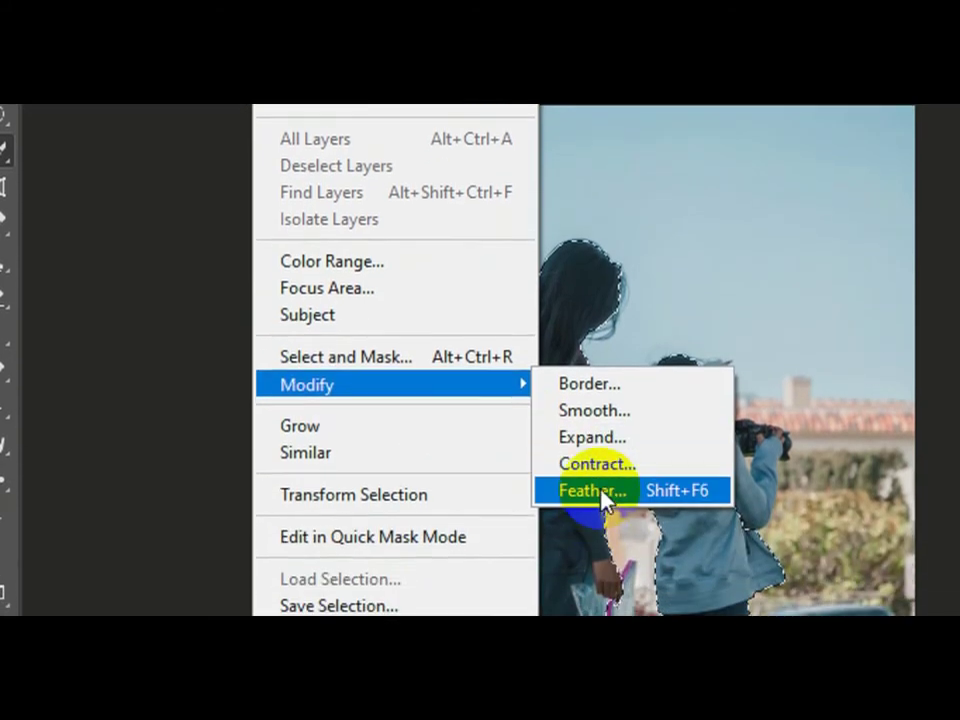
left_click(605, 497)
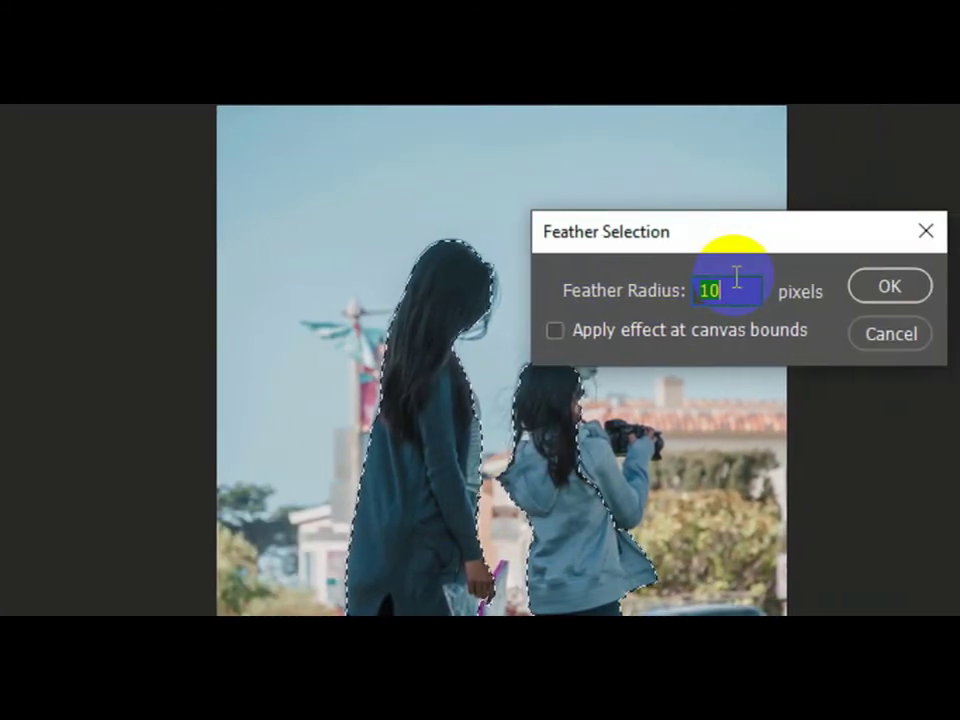
- Set the feather radius to 2 pixels
type("2")
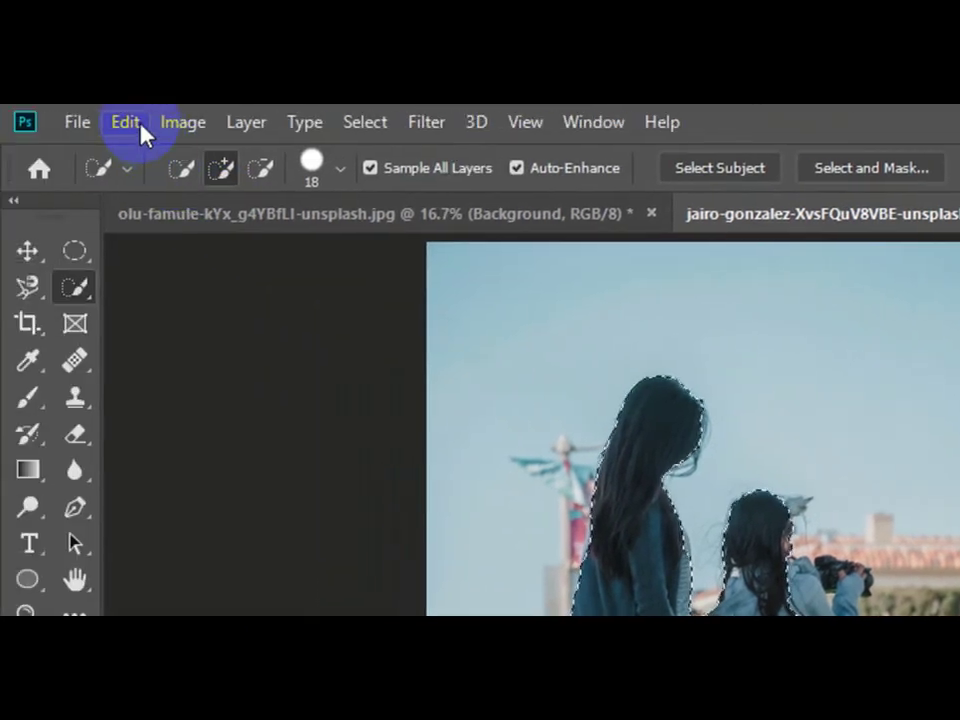
- Copy the woman and girl and paste them into the olu-famule sea-rock image
left_click(141, 133)
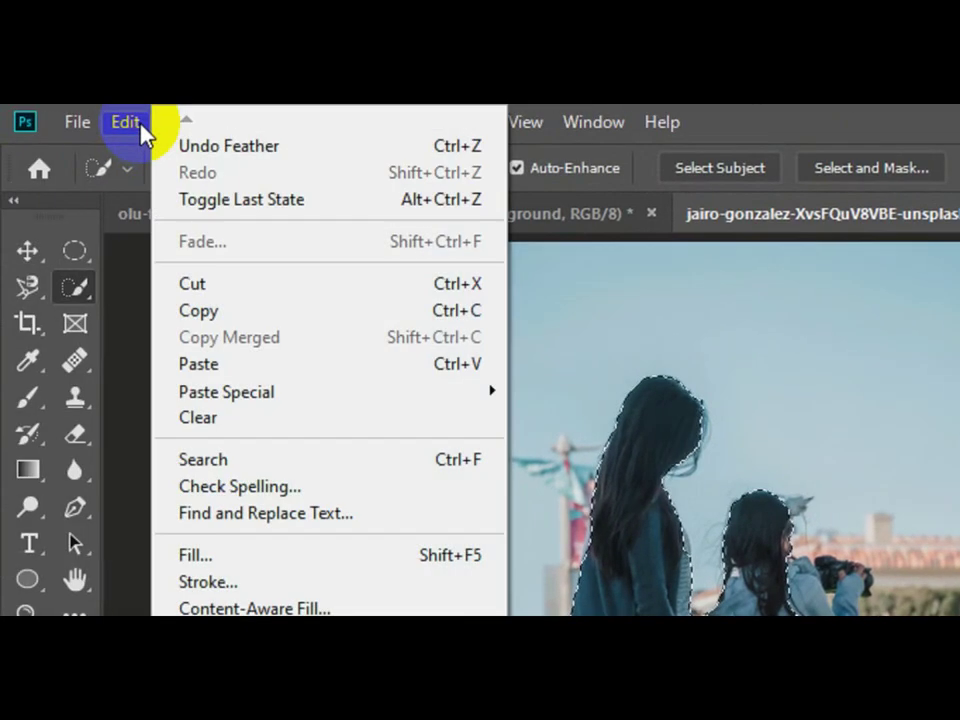
left_click(197, 311)
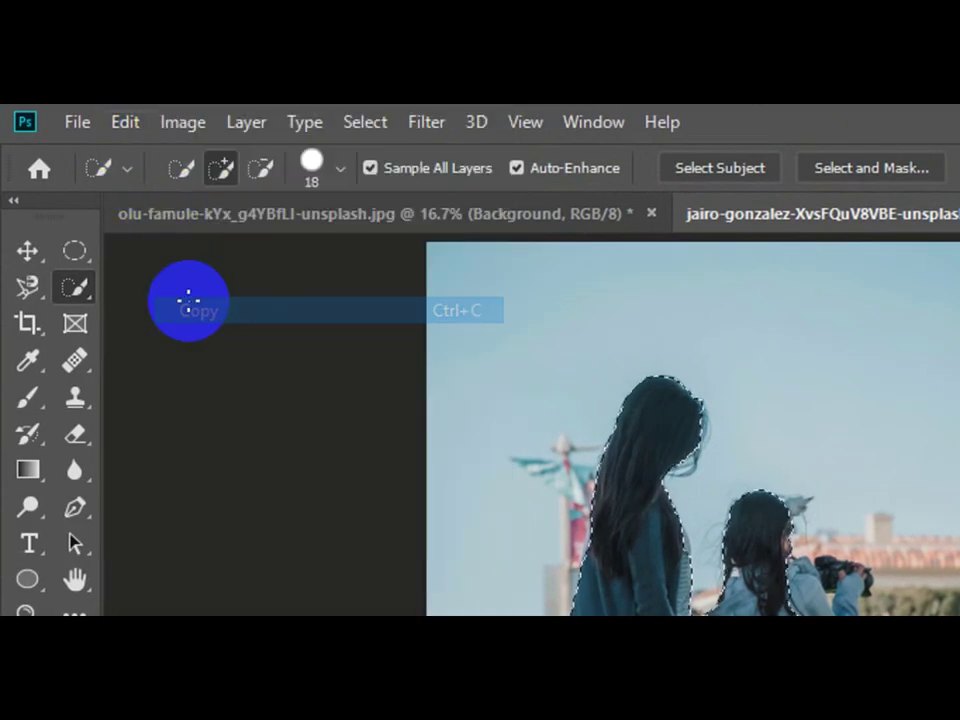
left_click(480, 218)
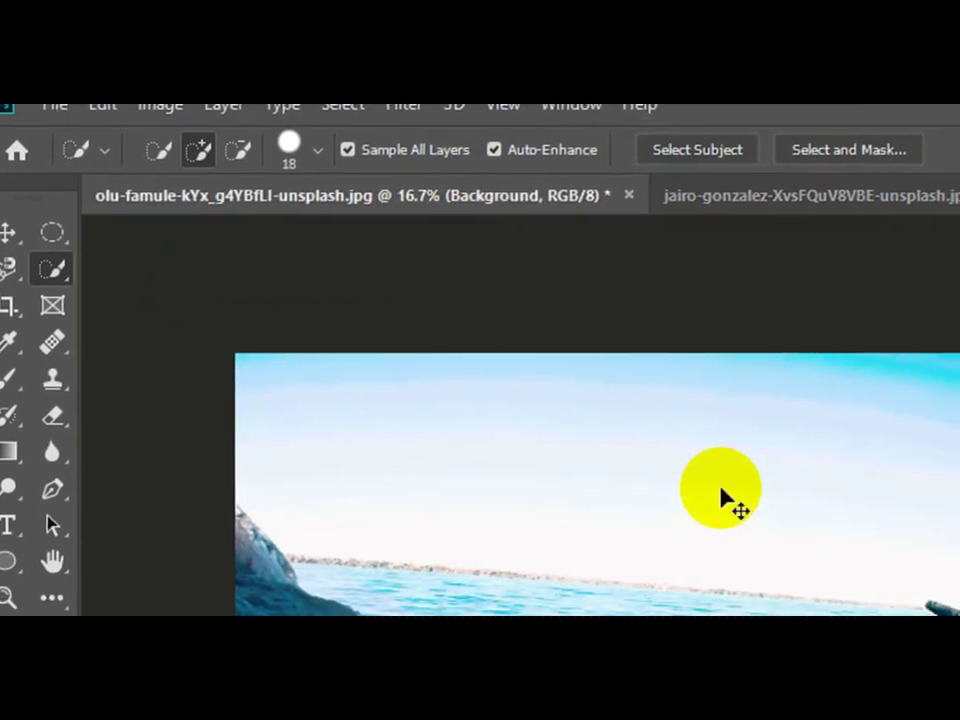
key("ctrl+v")
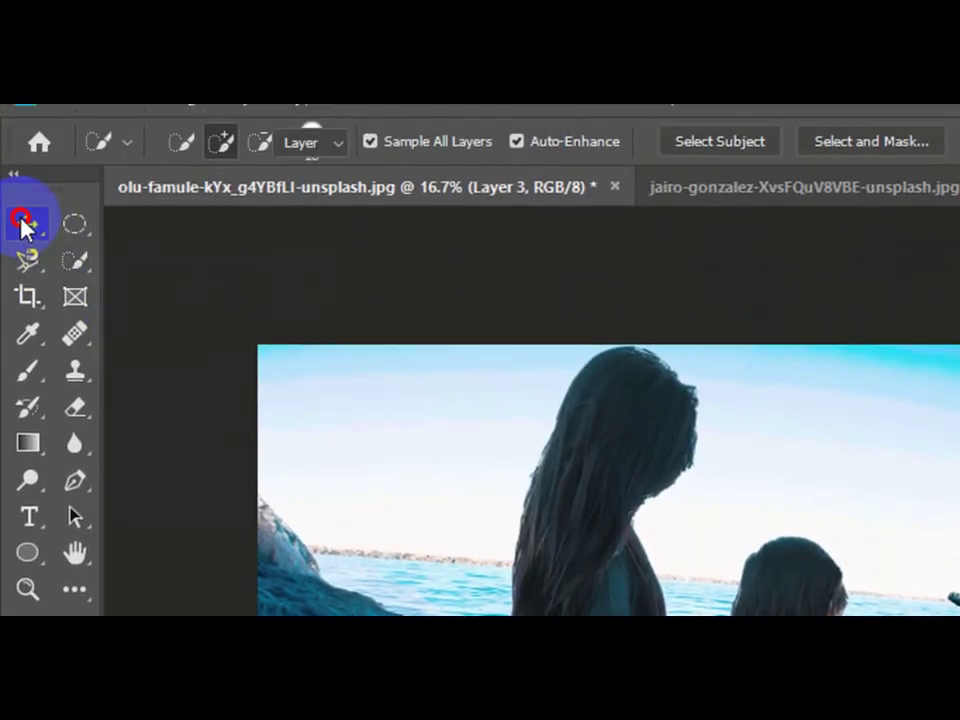
- Scale the pasted figures down with the Move tool and drag them onto the left rocks
left_click(27, 207)
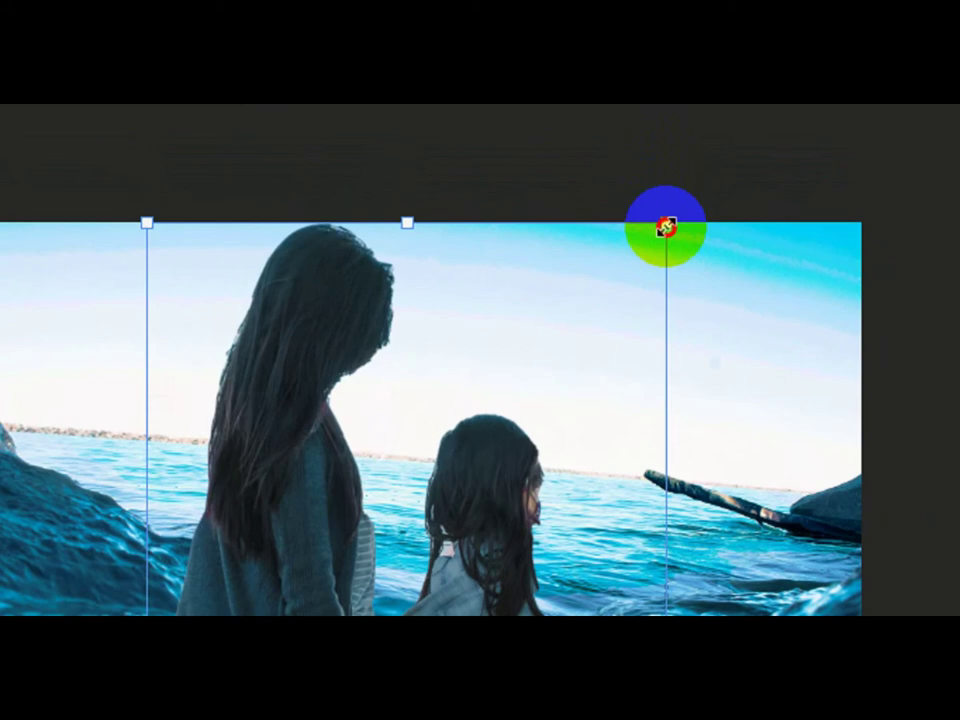
left_click_drag(664, 222, 435, 394)
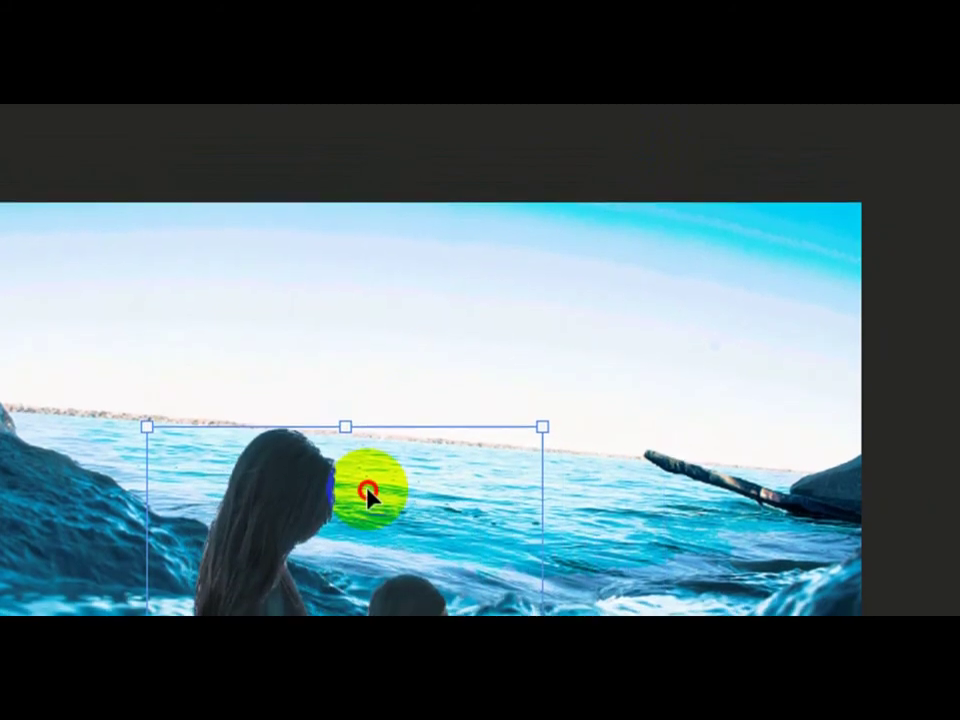
left_click_drag(368, 492, 377, 212)
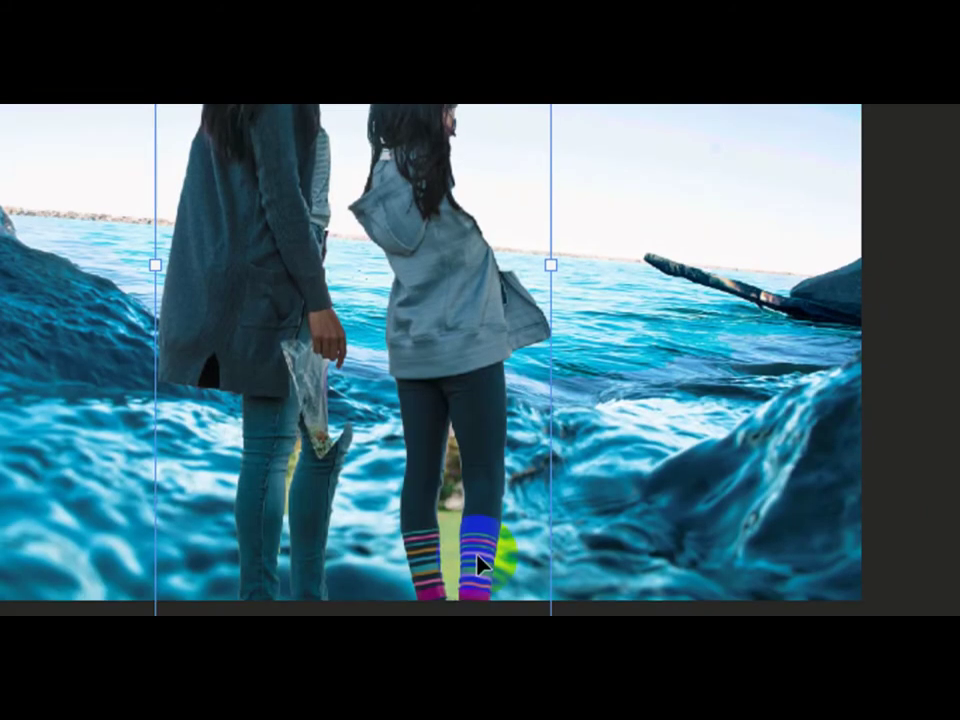
mouse_move(550, 540)
left_mouse_down()
mouse_move(449, 314)
mouse_move(372, 218)
left_mouse_up()
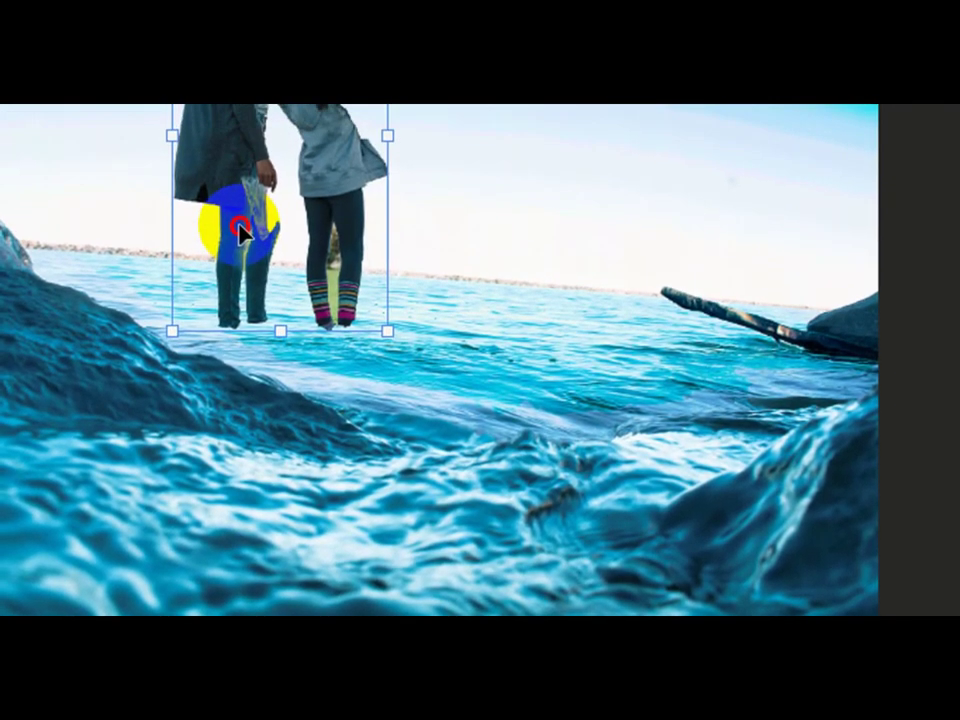
left_click_drag(240, 228, 393, 362)
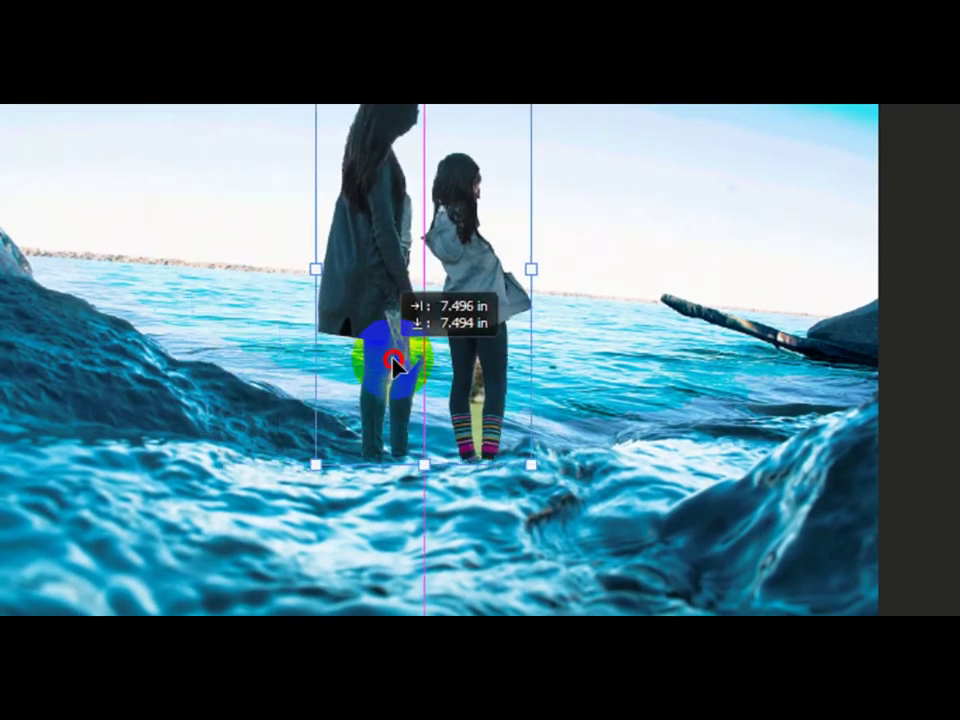
left_click_drag(393, 362, 650, 370)
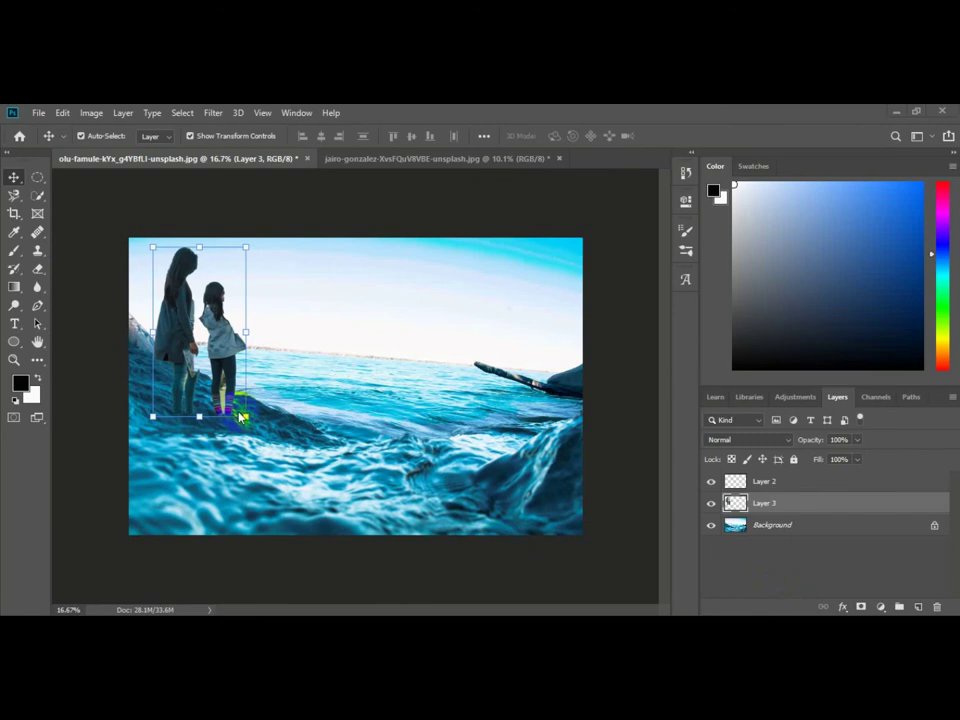
- Zoom in and select the woman-and-girl cut-out on Layer 3
left_click(5, 366)
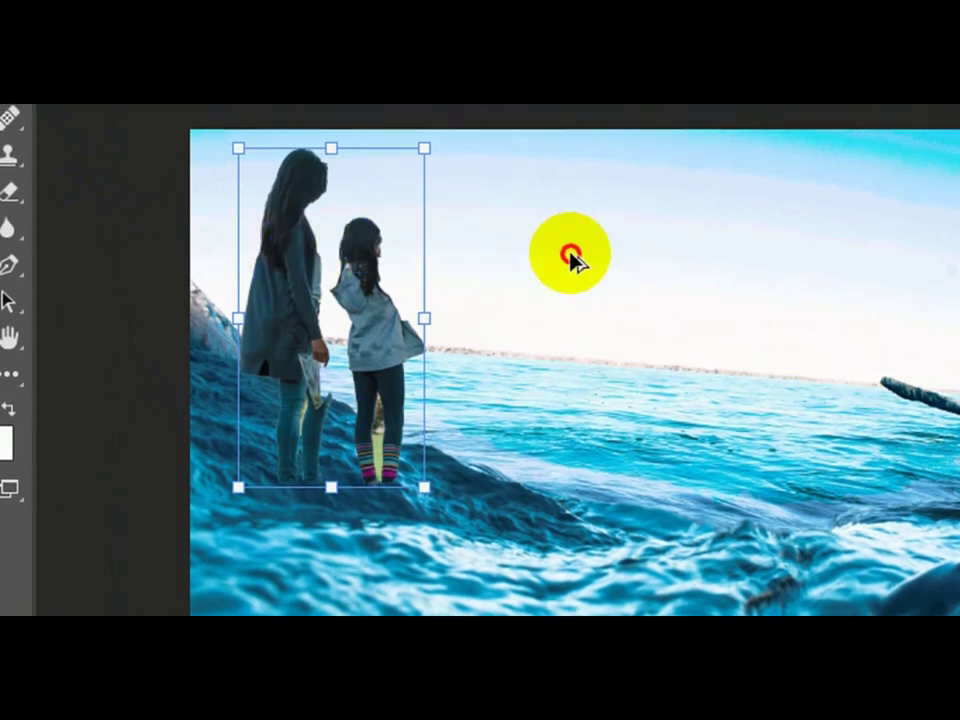
left_click(392, 290)
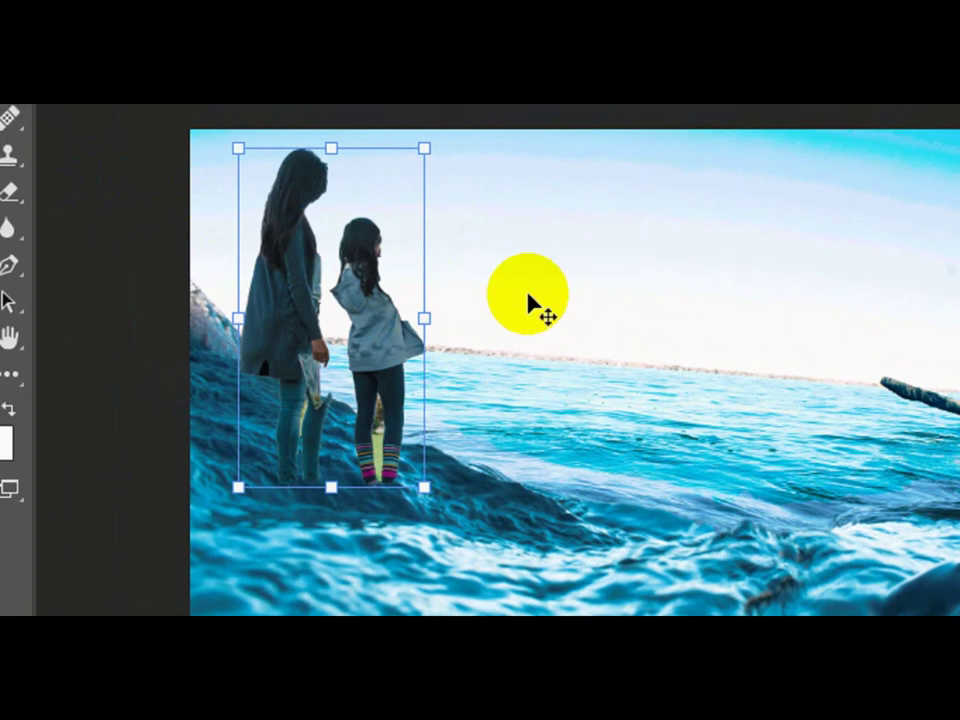
left_click_drag(330, 305, 548, 322)
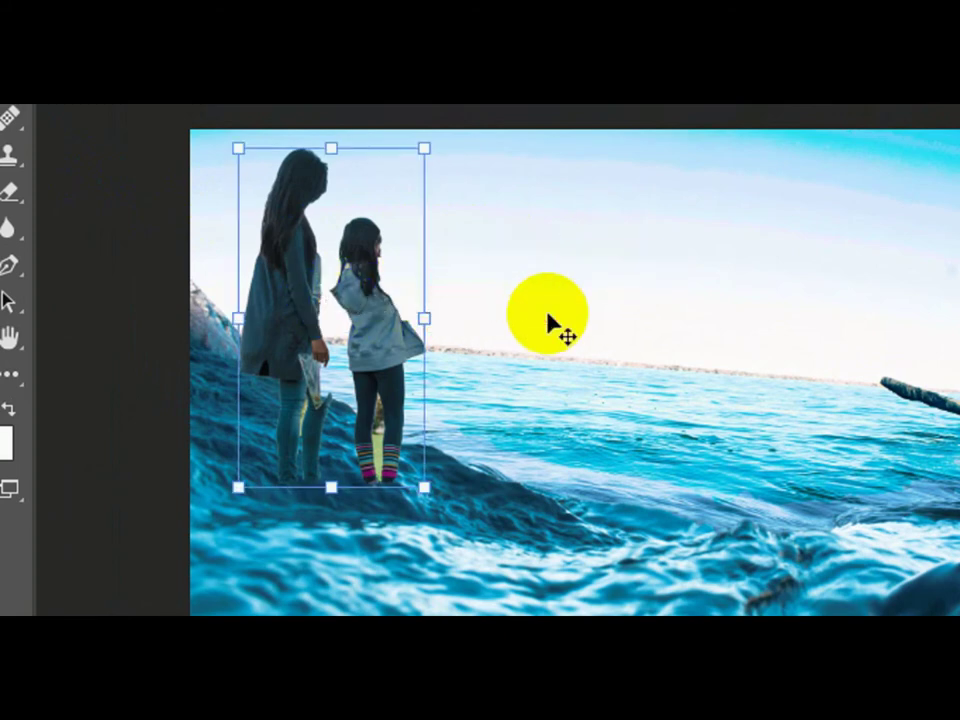
key("ctrl")
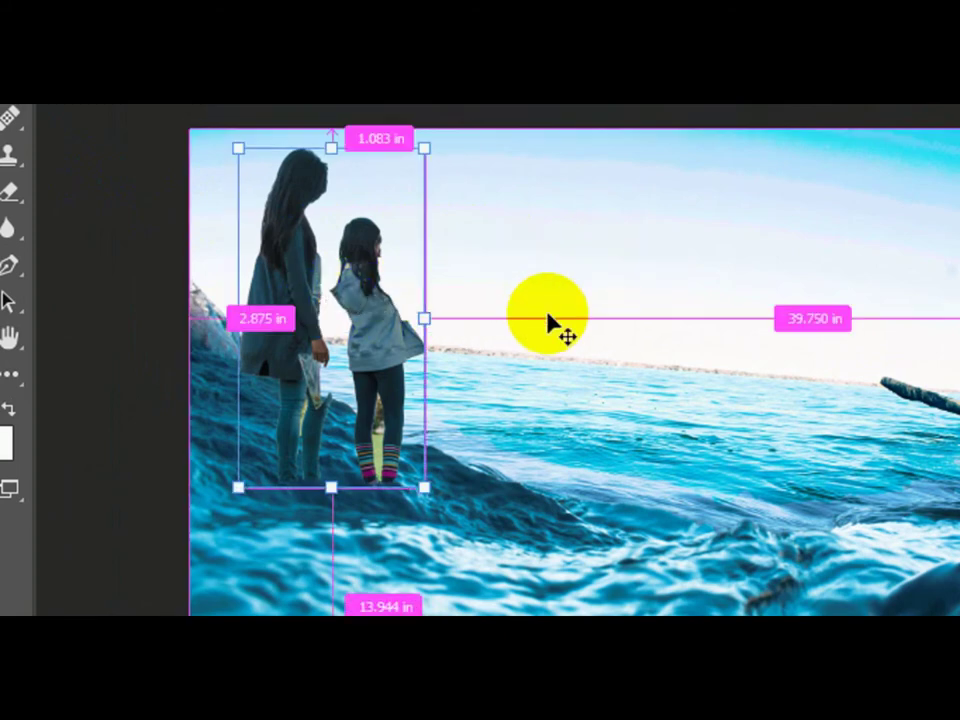
left_click(372, 318)
left_click_drag(372, 318, 590, 370)
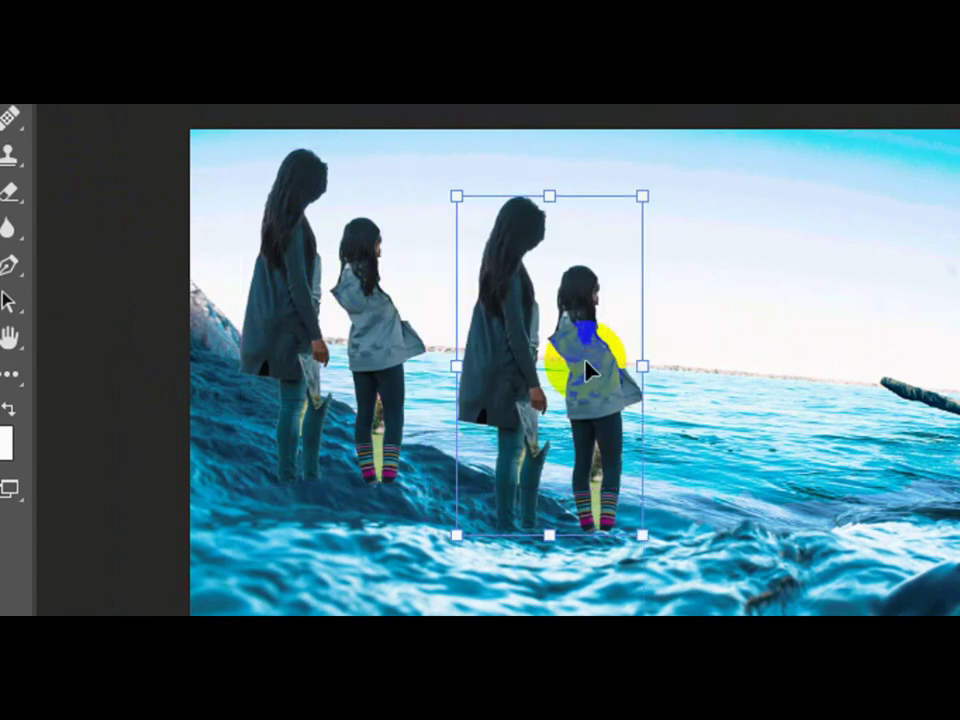
left_click(566, 362)
left_click_drag(566, 362, 722, 366)
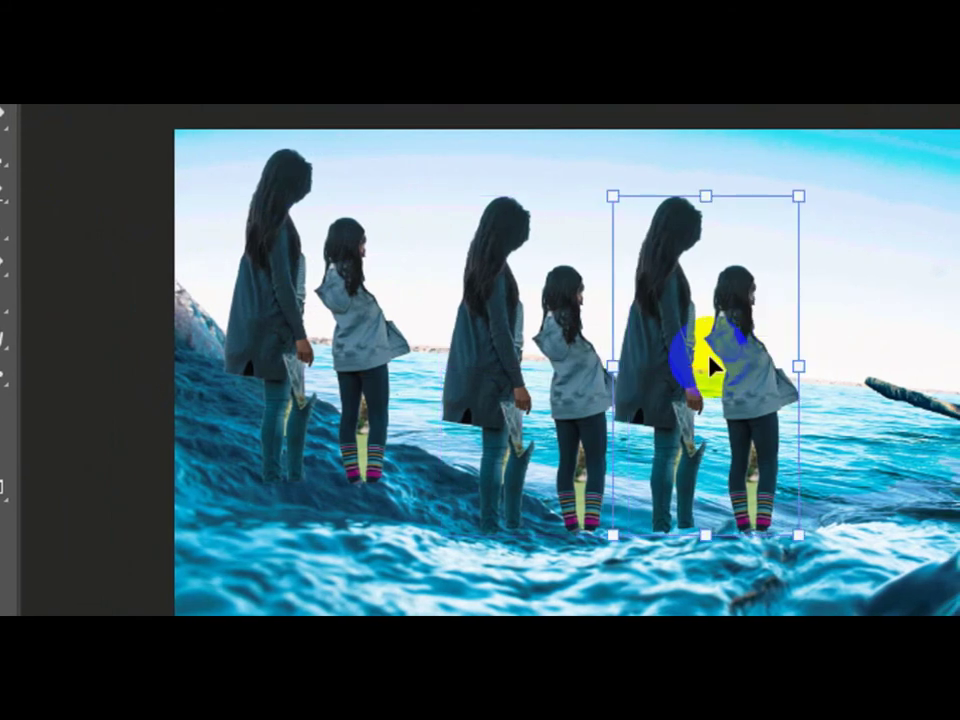
left_click(709, 359)
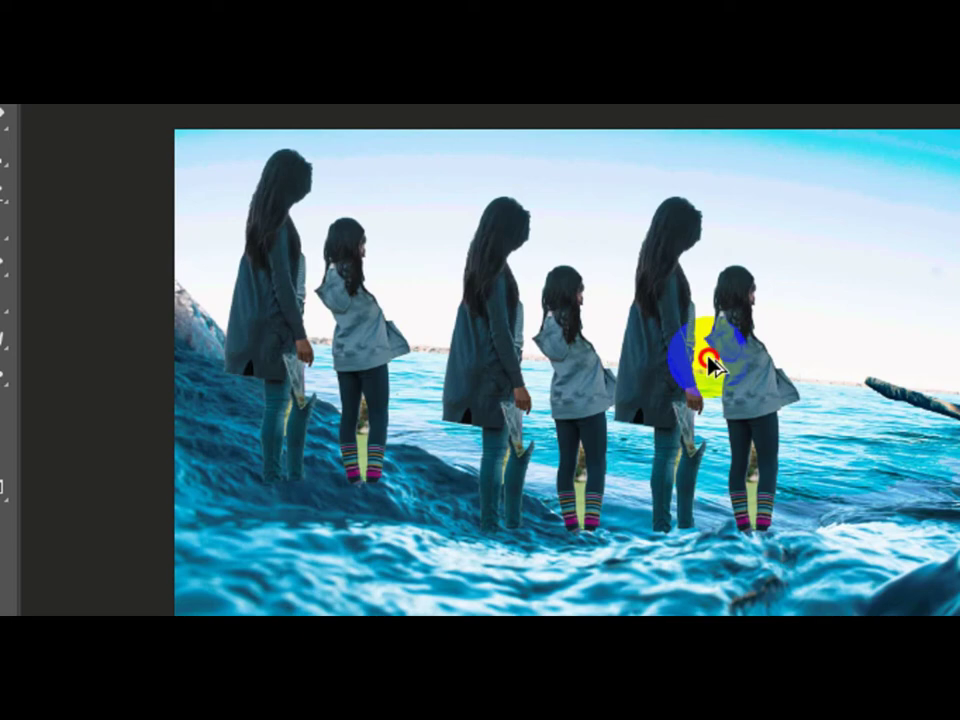
mouse_move(709, 359)
left_mouse_down()
mouse_move(728, 372)
mouse_move(722, 385)
left_mouse_up()
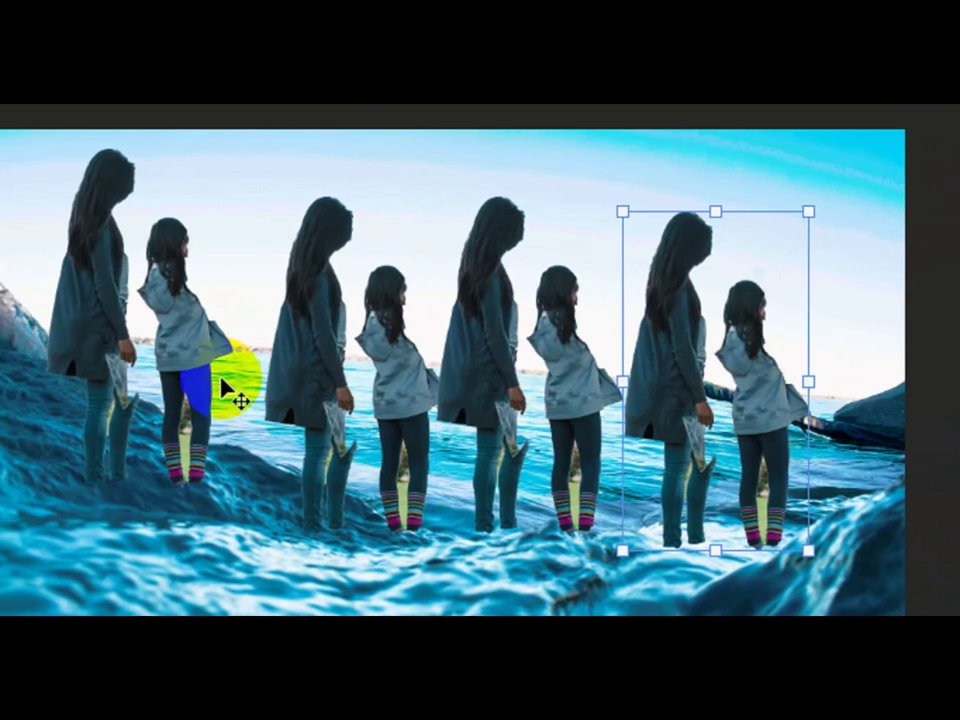
scroll(240, 392, "left", 2)
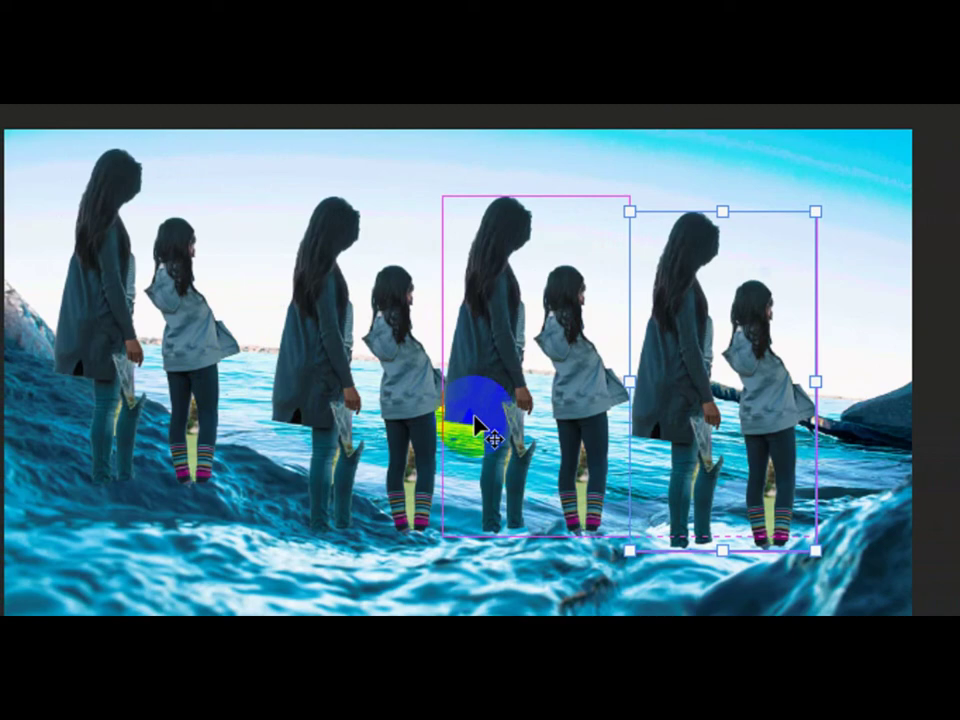
key("ctrl+z")
key("ctrl+z")
key("ctrl+z")
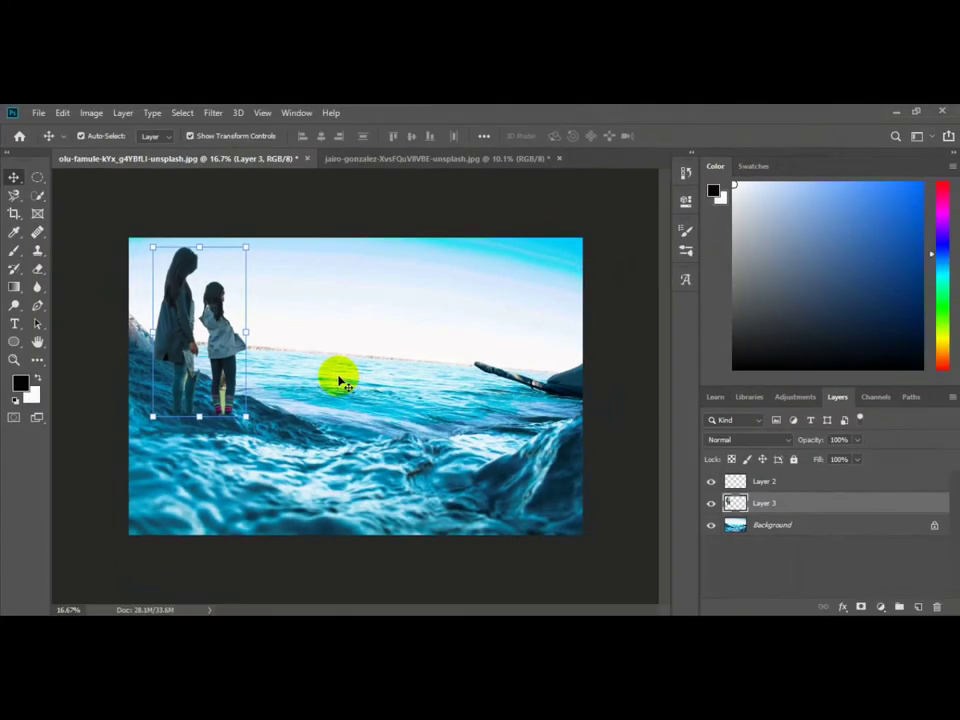
left_click(368, 201)
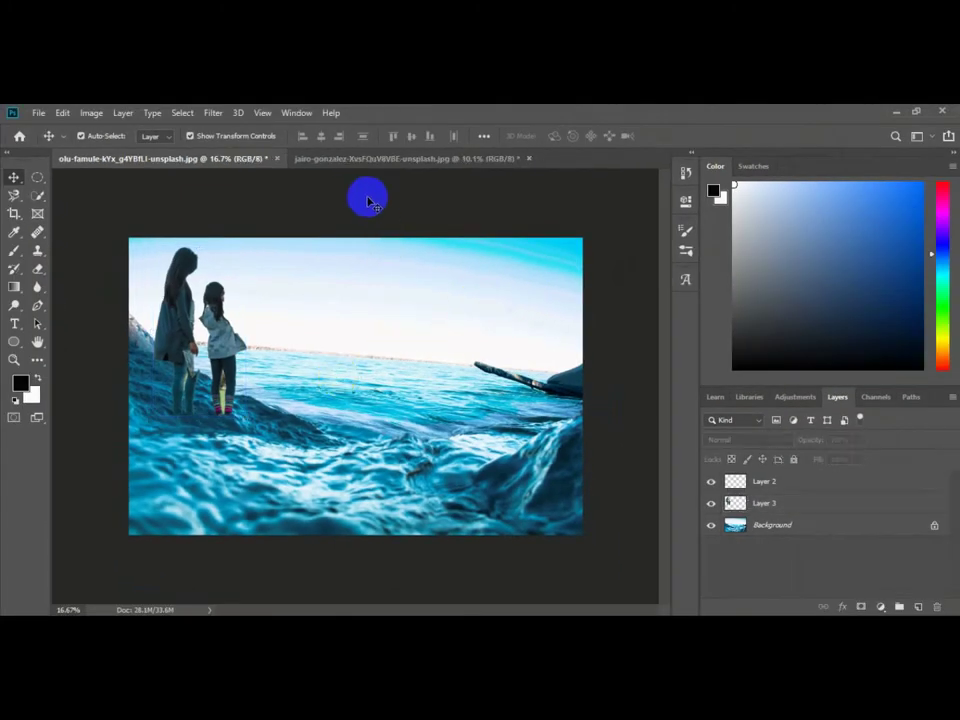
- On the park photo, add Brightness/Contrast and settle brightness at 4
left_click(337, 158)
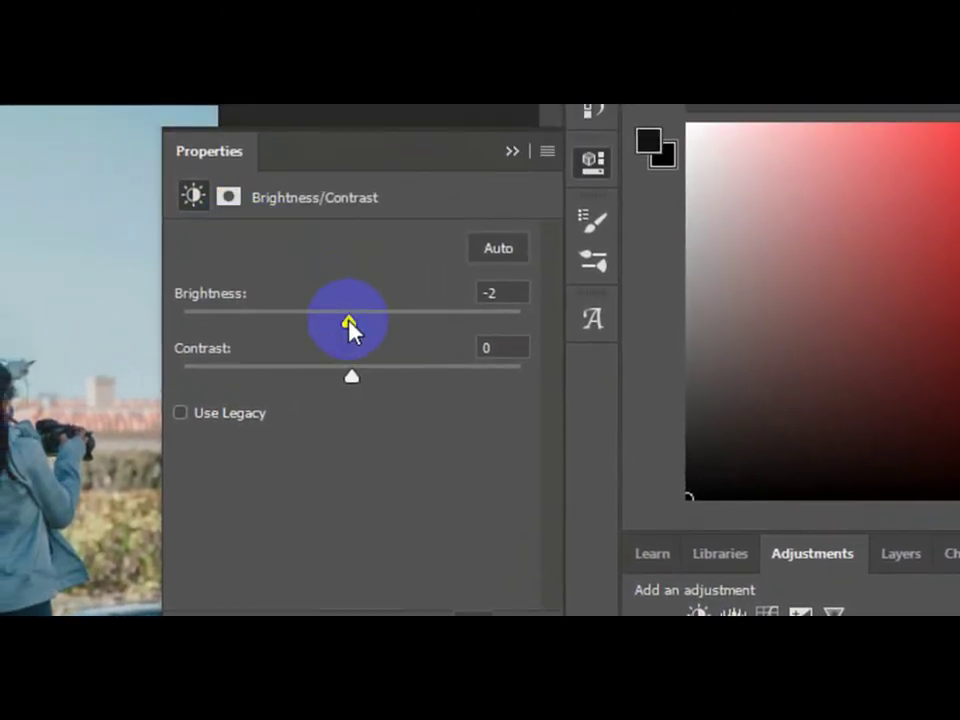
left_click_drag(348, 321, 399, 318)
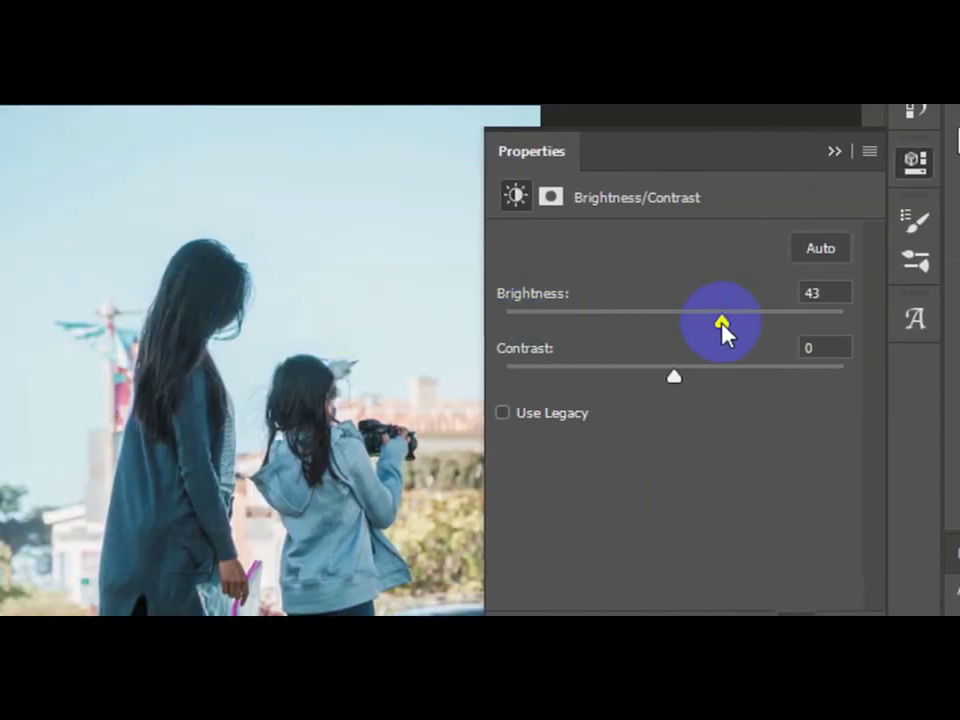
mouse_move(722, 326)
left_mouse_down()
mouse_move(563, 348)
mouse_move(737, 326)
mouse_move(643, 334)
mouse_move(653, 326)
left_mouse_up()
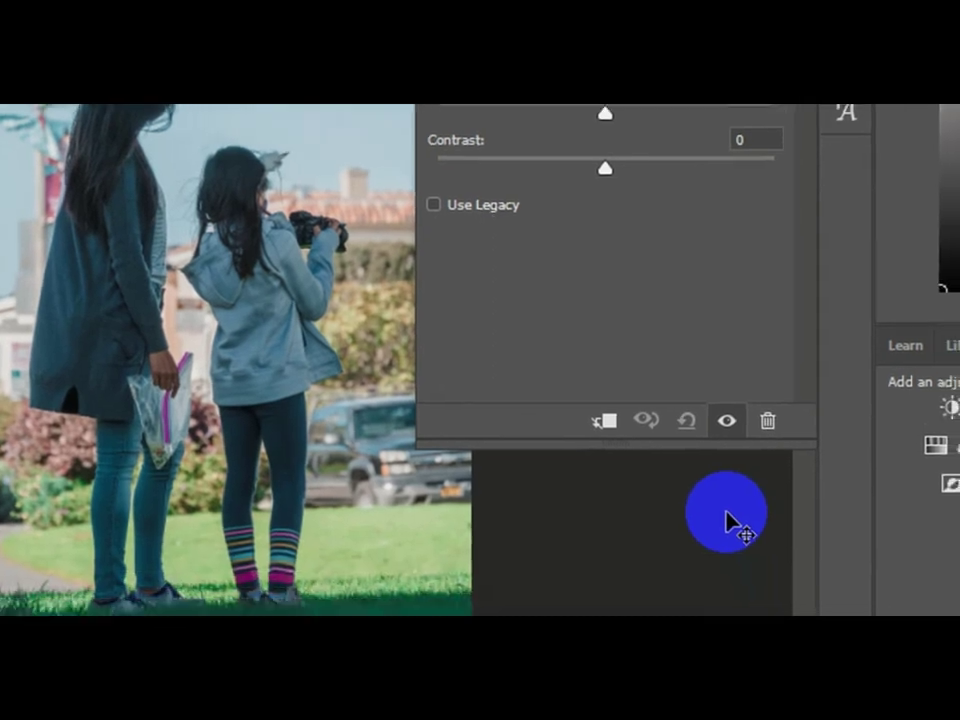
left_click(725, 505)
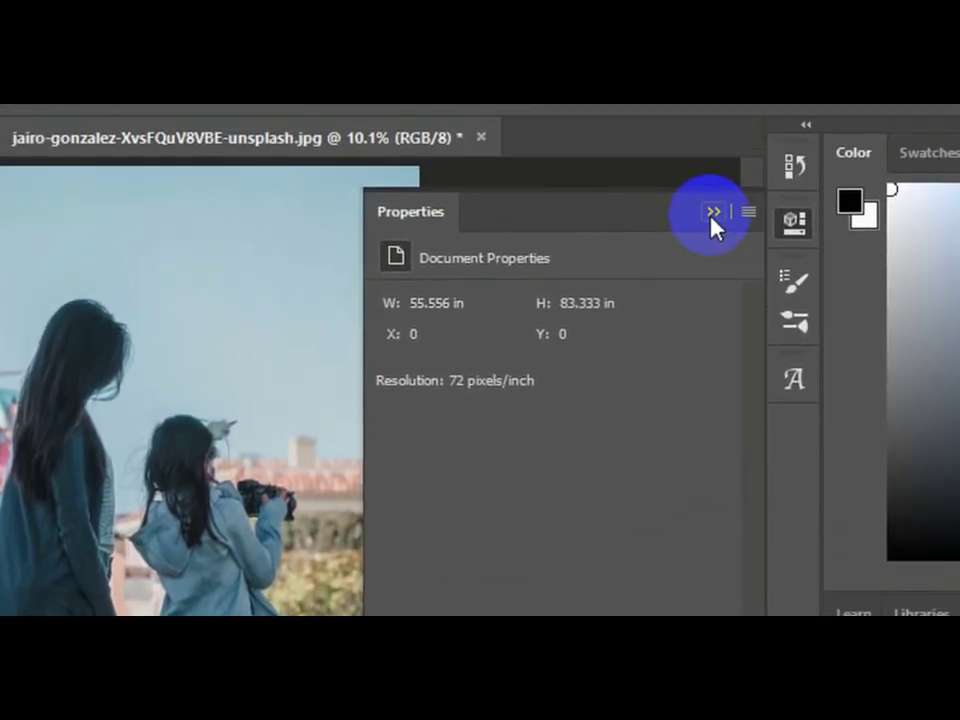
- Add a Curves adjustment, bending the RGB curve up then back near the diagonal
left_click(725, 80)
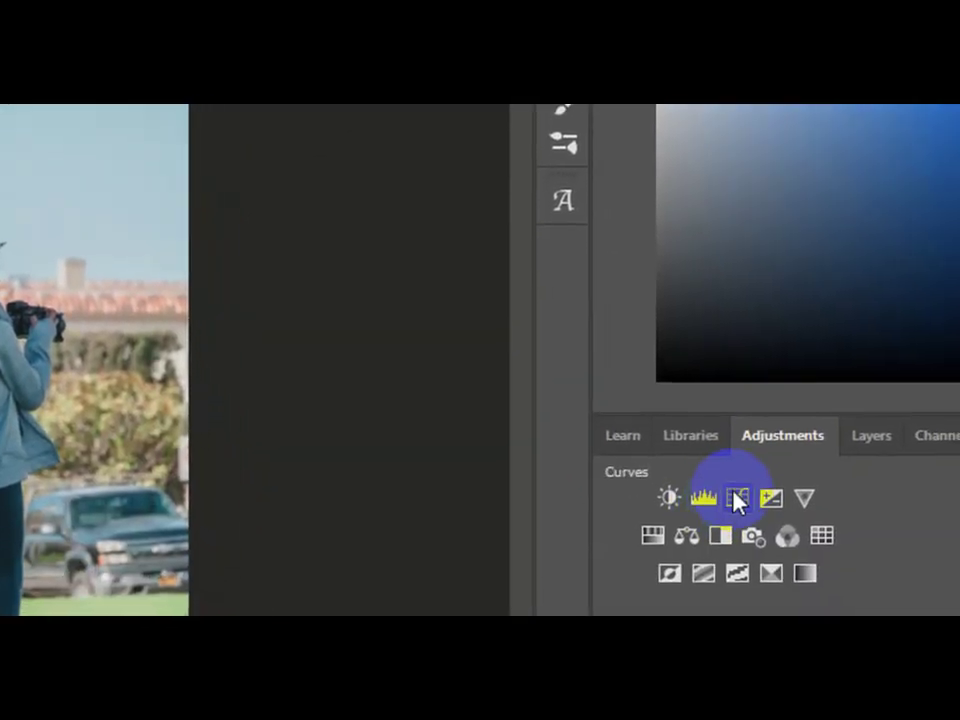
left_click(758, 583)
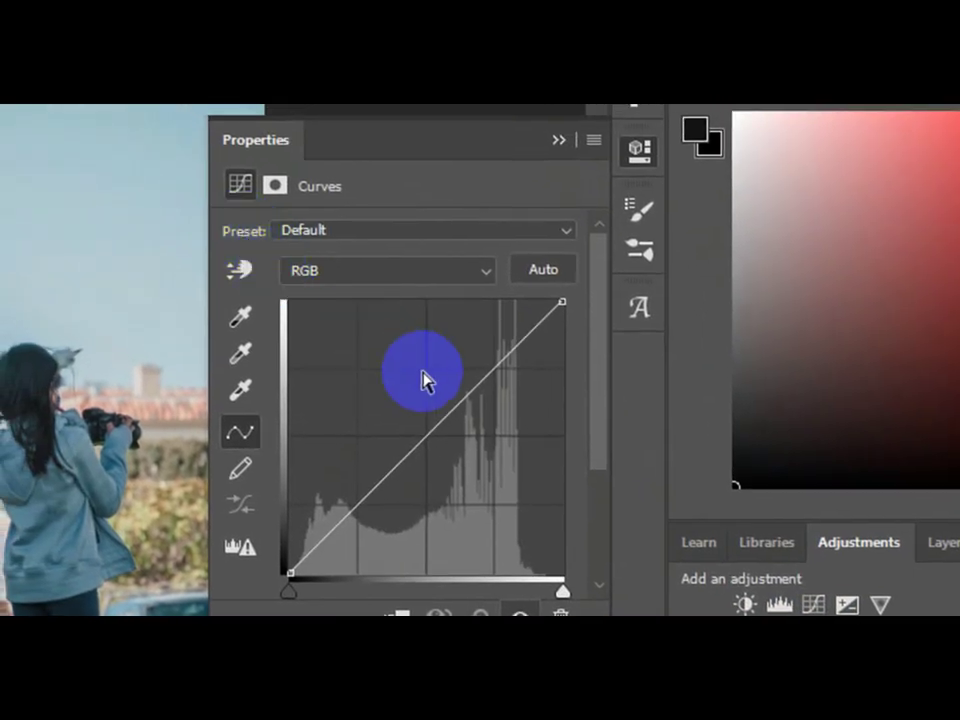
mouse_move(427, 438)
left_mouse_down()
mouse_move(371, 406)
mouse_move(328, 401)
left_mouse_up()
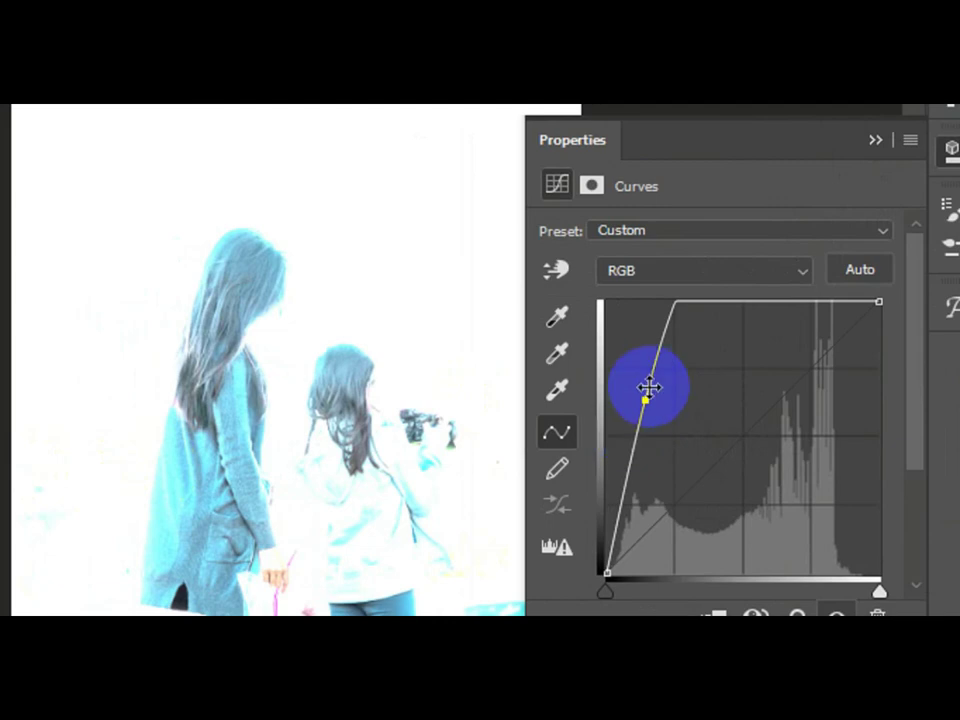
mouse_move(640, 401)
left_mouse_down()
mouse_move(711, 435)
mouse_move(750, 499)
mouse_move(619, 437)
mouse_move(587, 410)
mouse_move(597, 408)
left_mouse_up()
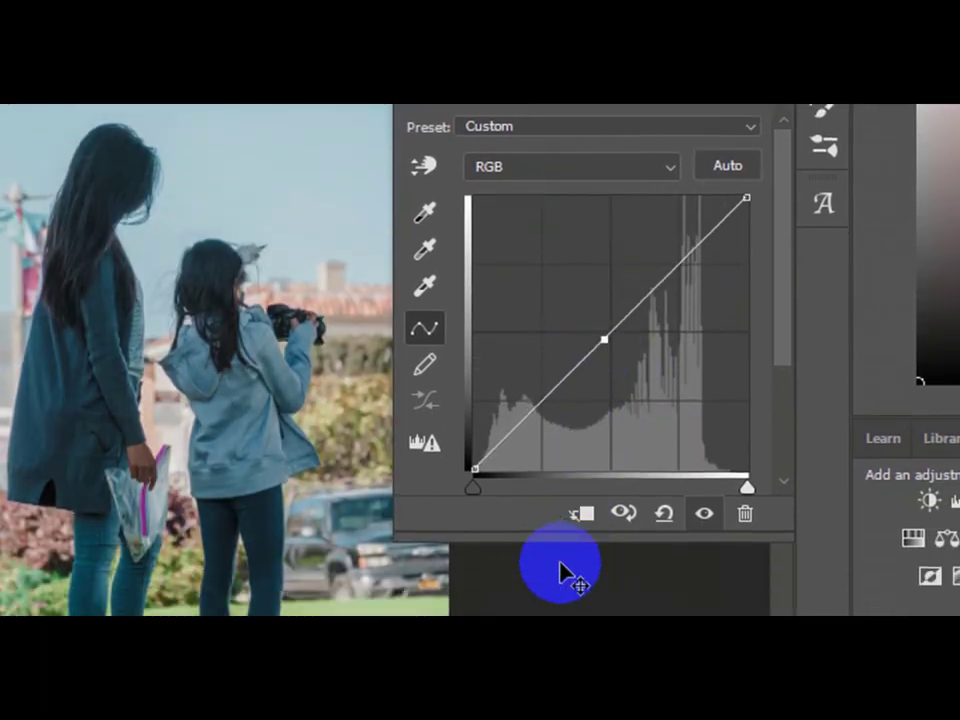
left_click(560, 495)
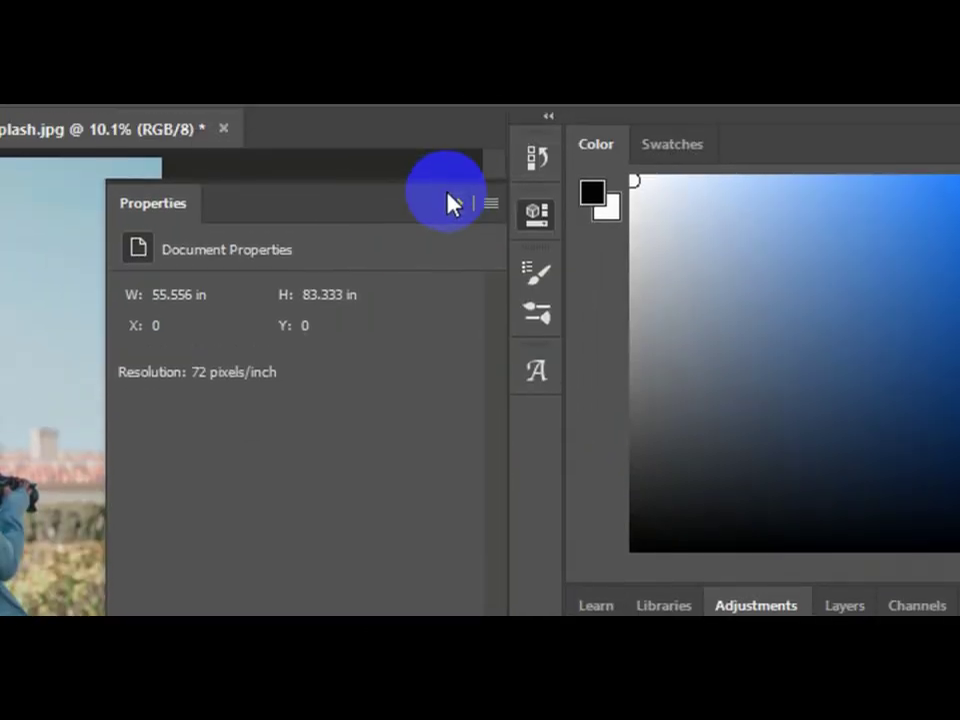
- Add a Levels adjustment and drag the midtone gamma to 1.08
left_click(452, 238)
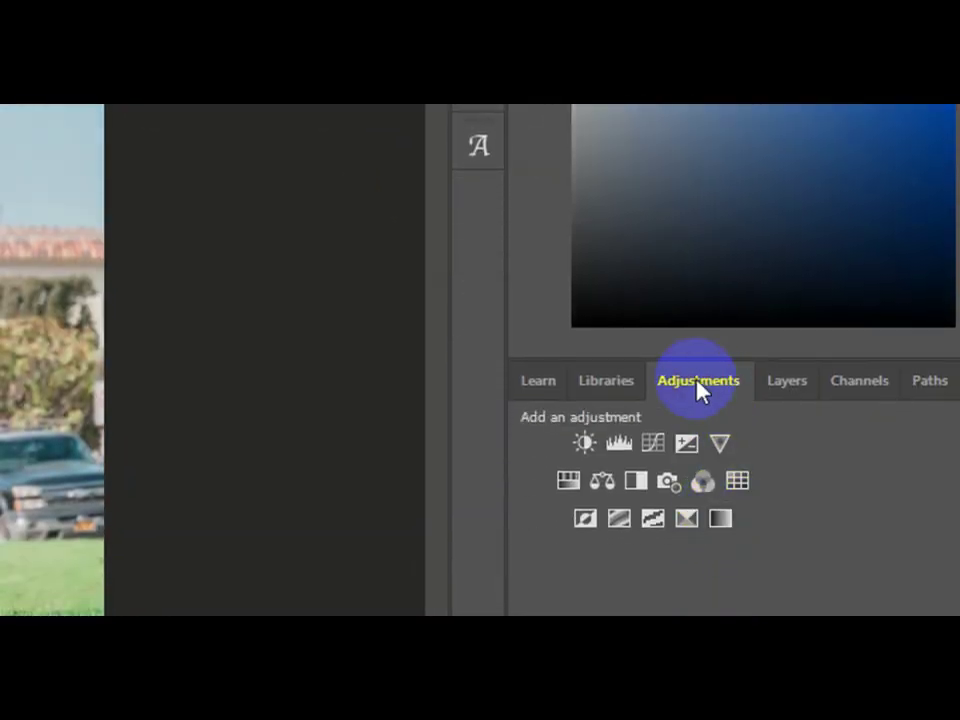
left_click(617, 445)
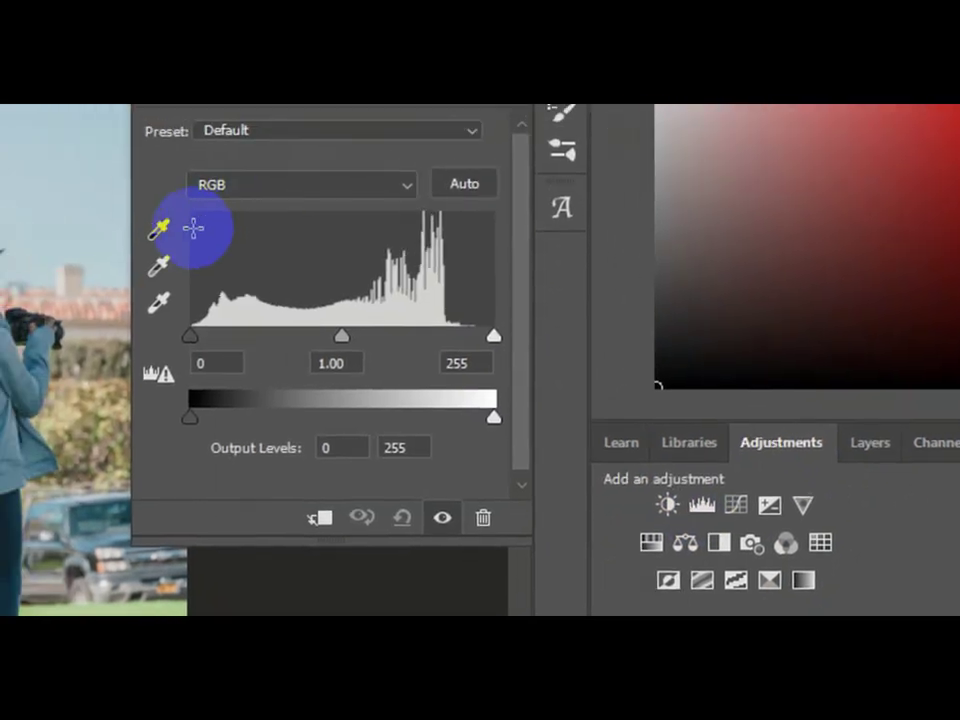
left_click(284, 237)
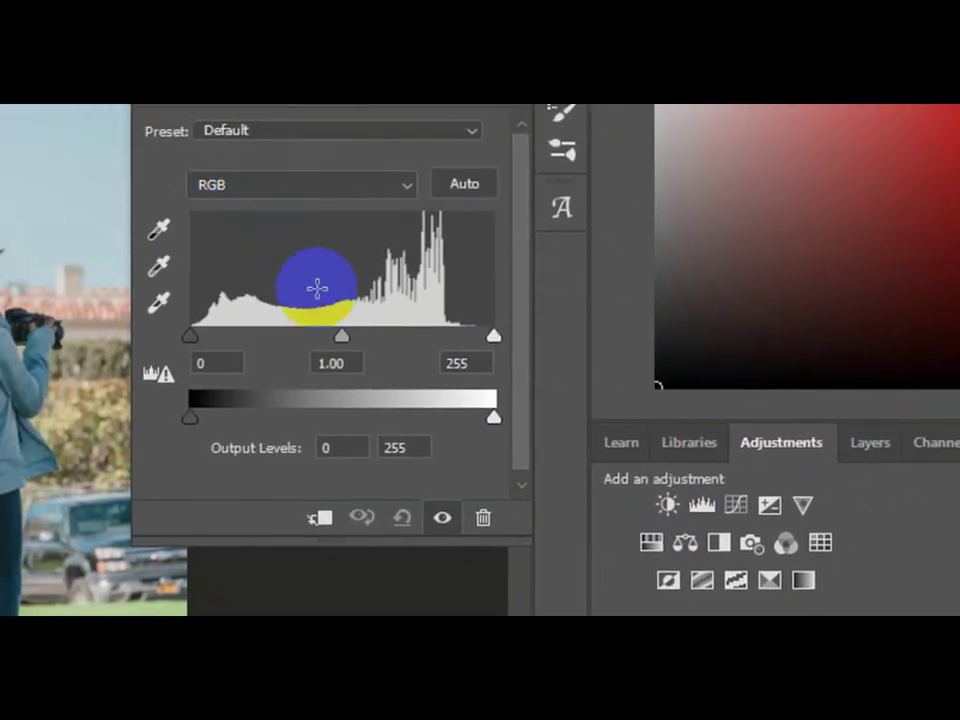
left_click(331, 363)
left_click_drag(341, 340, 292, 345)
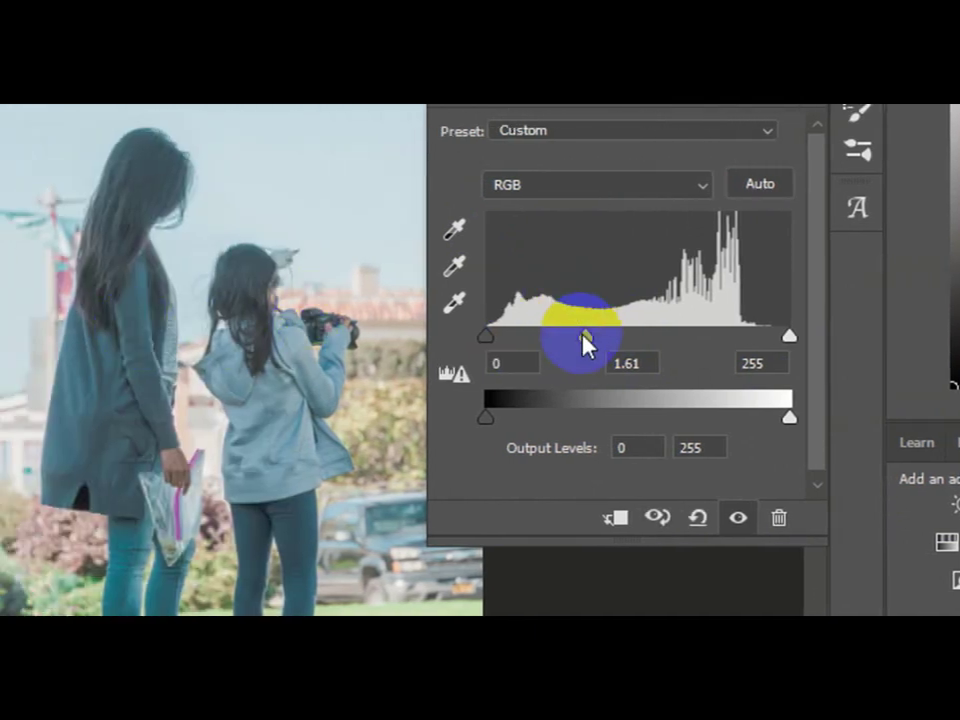
mouse_move(590, 340)
left_mouse_down()
mouse_move(632, 332)
mouse_move(551, 335)
mouse_move(639, 329)
mouse_move(626, 336)
mouse_move(634, 336)
left_mouse_up()
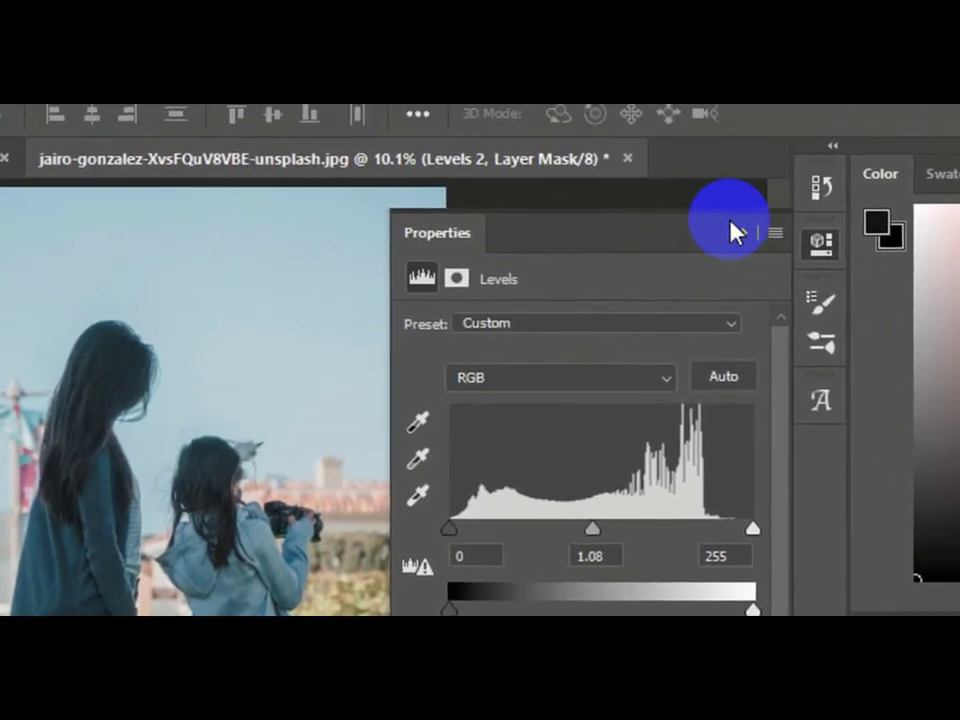
- Collapse the Properties panel, leaving Levels 2 applied at 1.08
left_click(729, 240)
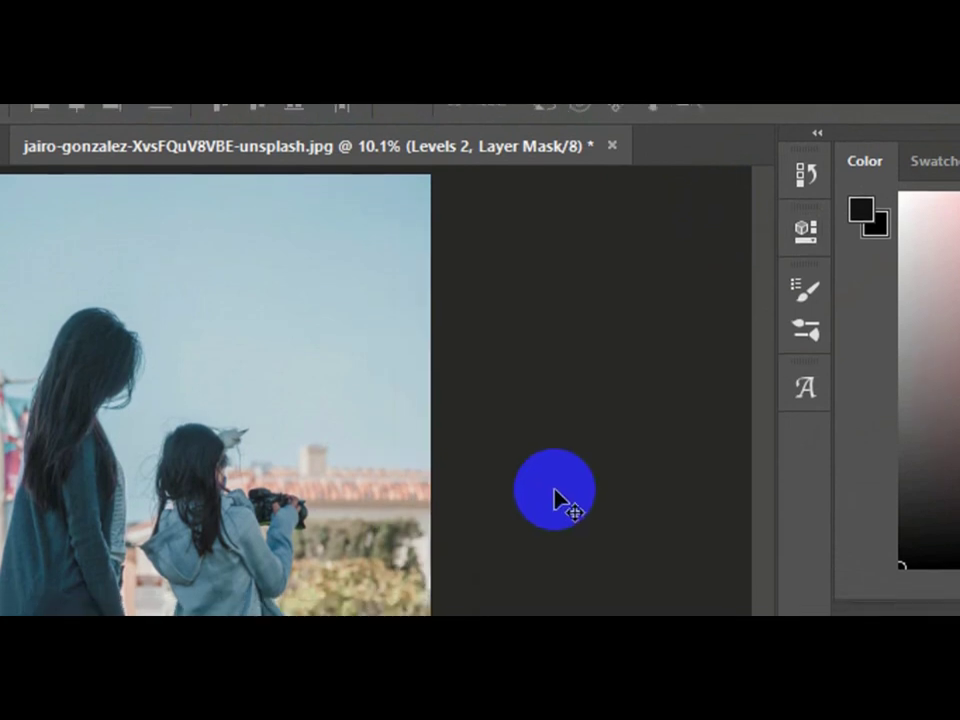